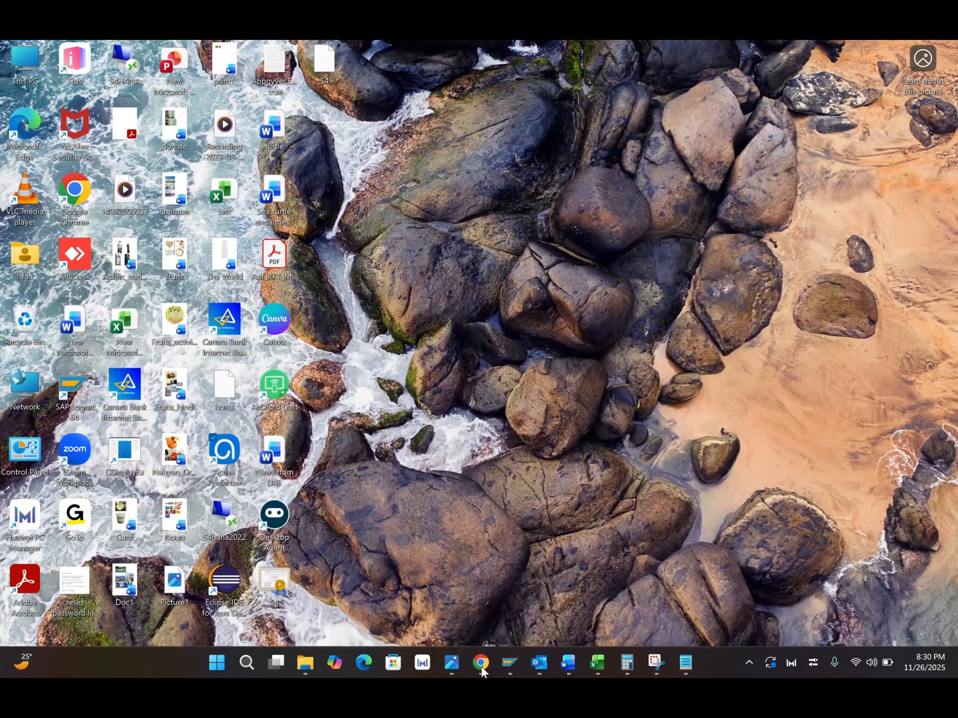
Step: Open the Cloud to On-Premises access control mapping in the Cloud Connector administration
click(482, 669)
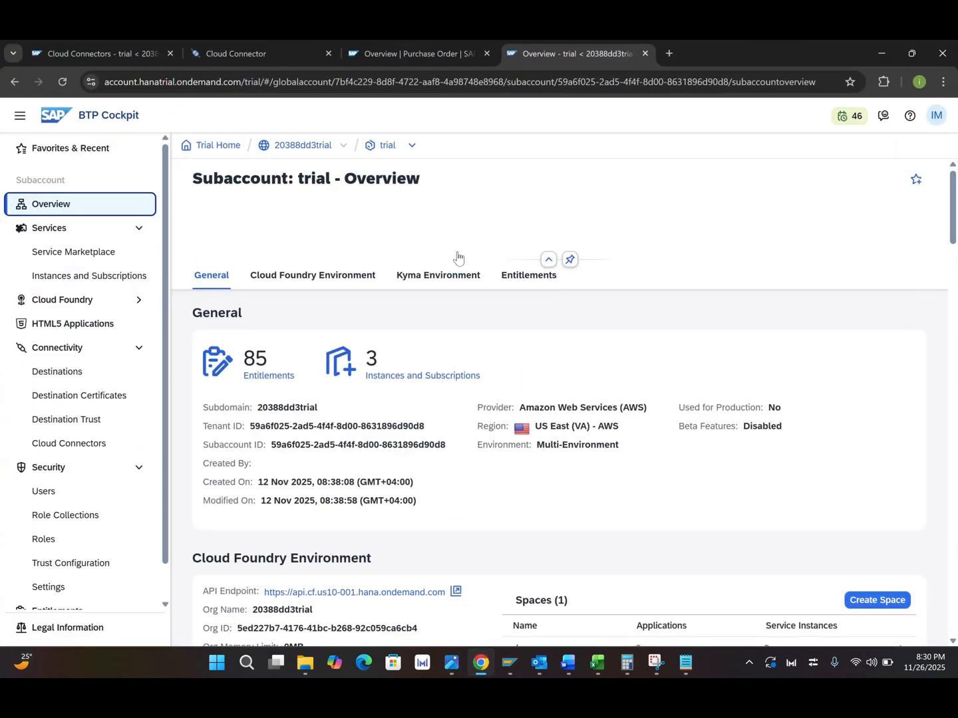
click(243, 54)
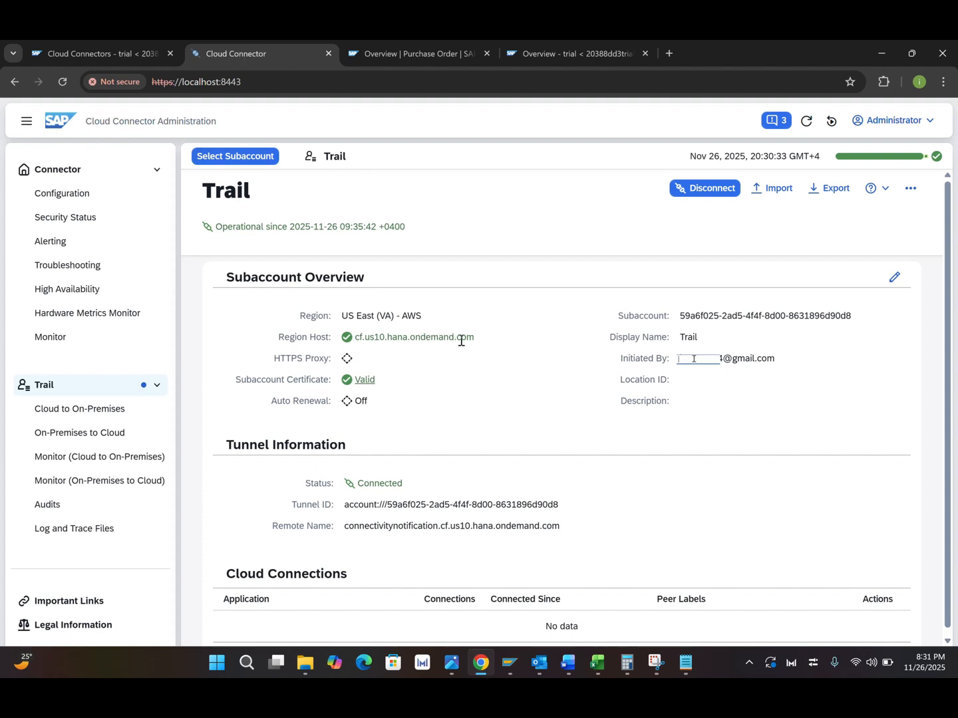
click(84, 413)
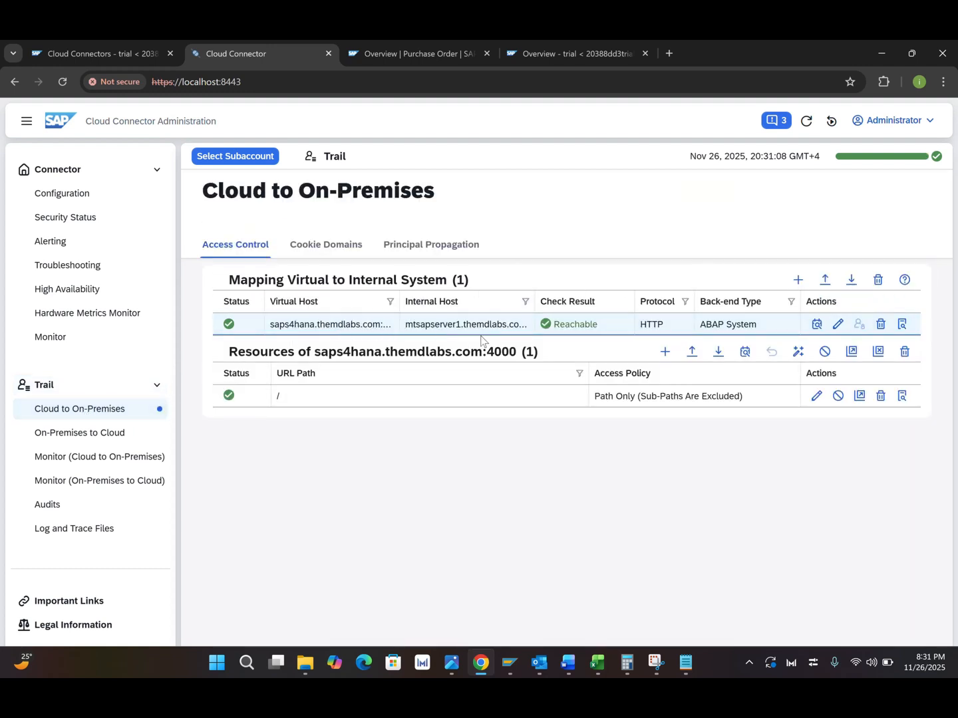
Step: Open the trial subaccount's Destinations page in the BTP Cockpit
click(559, 54)
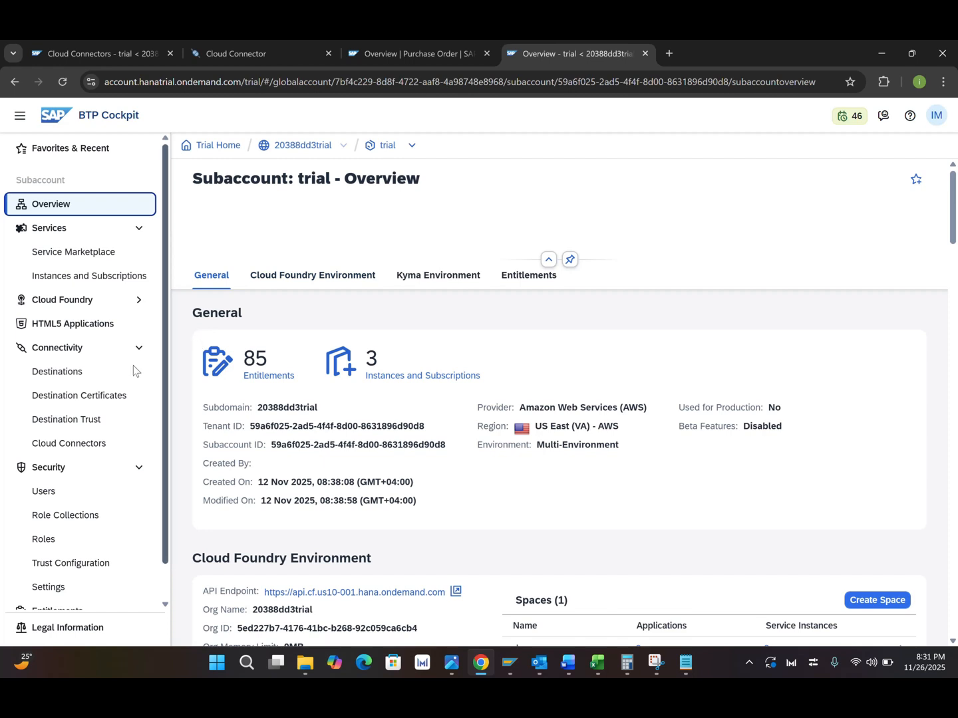
click(60, 375)
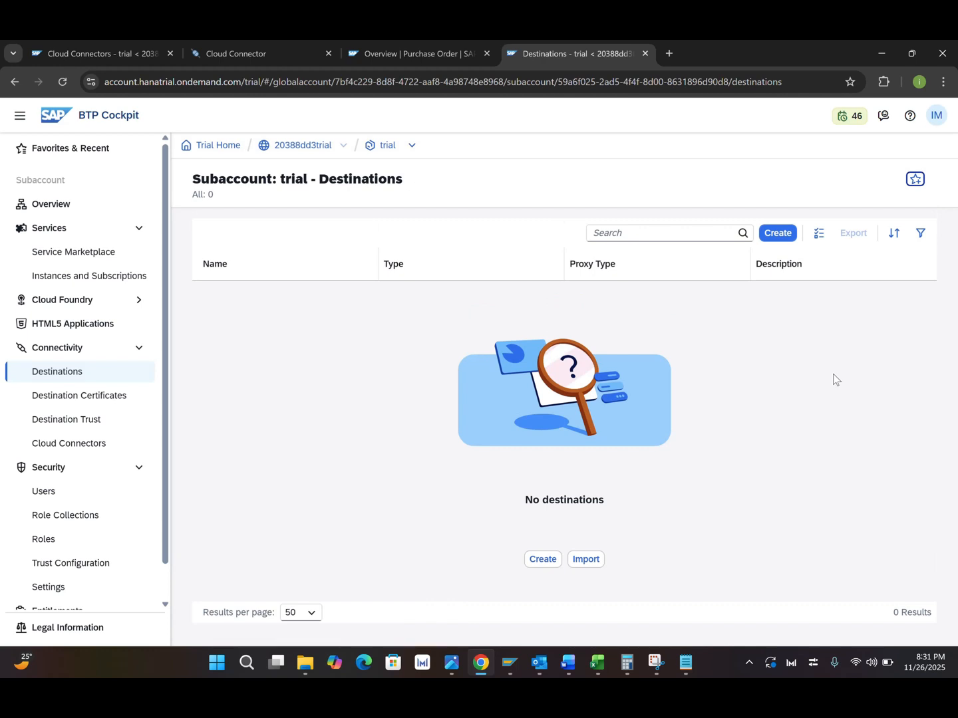
Step: Switch to the SAP GUI session and run transaction /n/iwfnd/maint_service
mouse_move(512, 658)
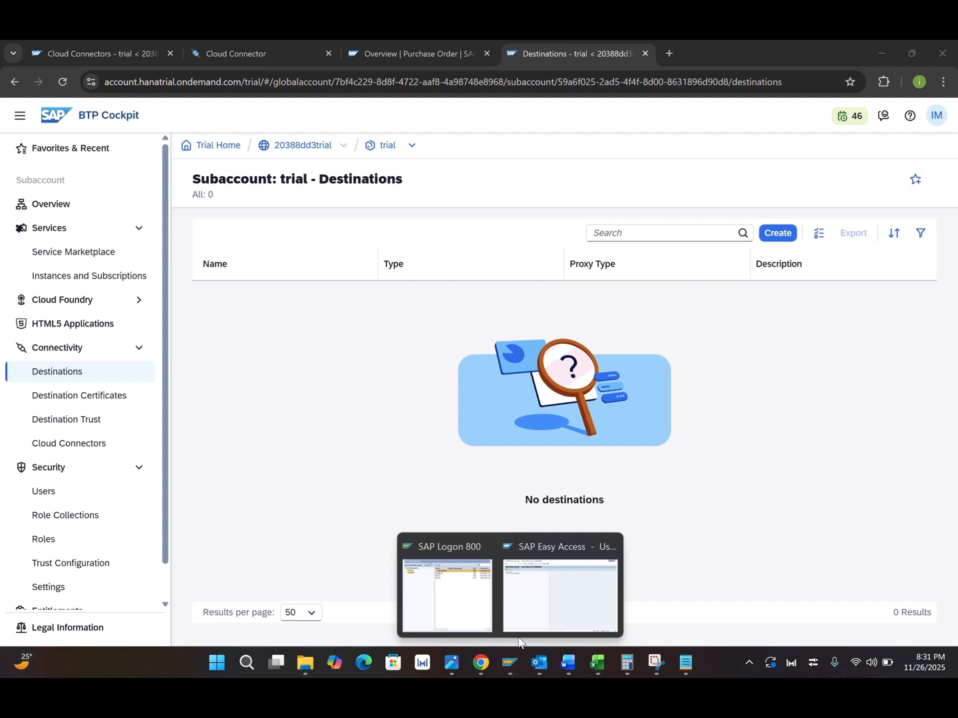
click(558, 588)
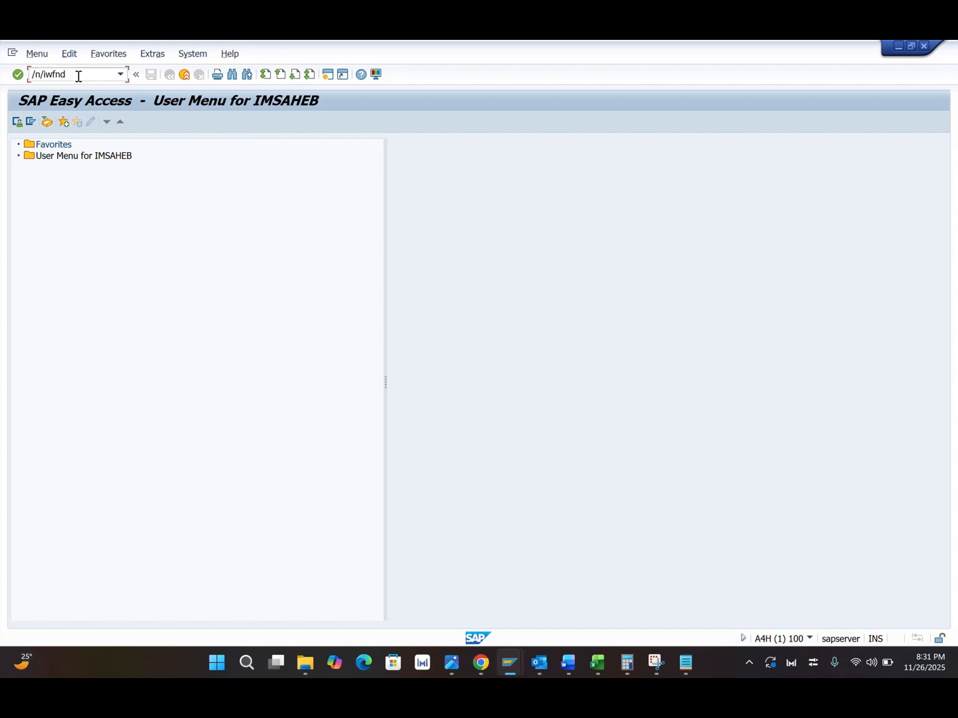
text(maint_service)
key(Return)
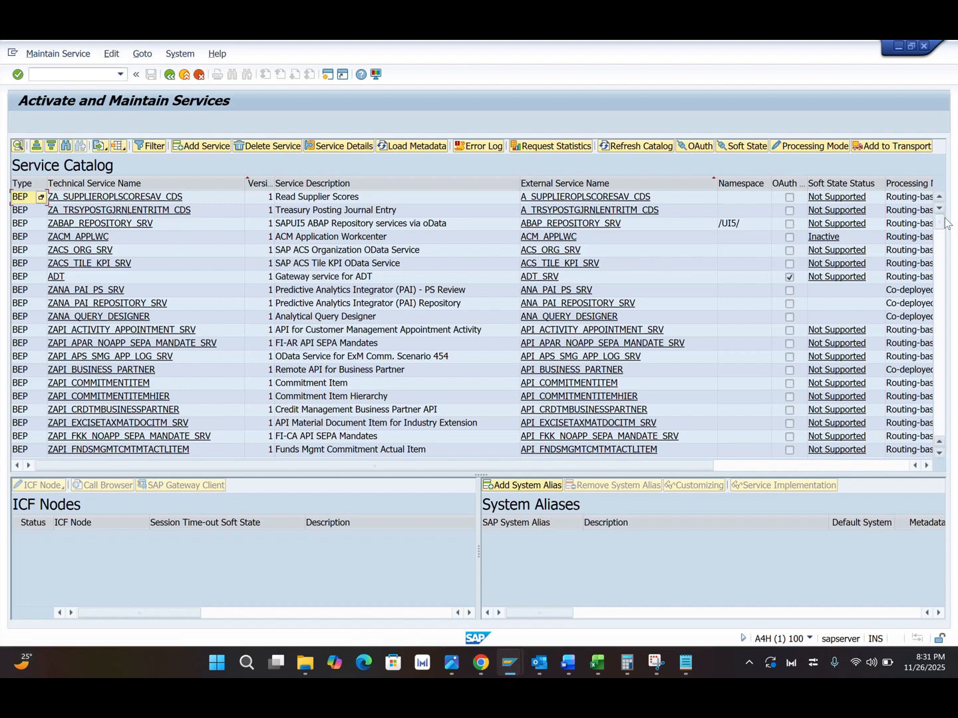
Step: Select the ZAPI_PURCHASEORDER_PROCESS_SRV service in the service catalog
drag(939, 228, 943, 254)
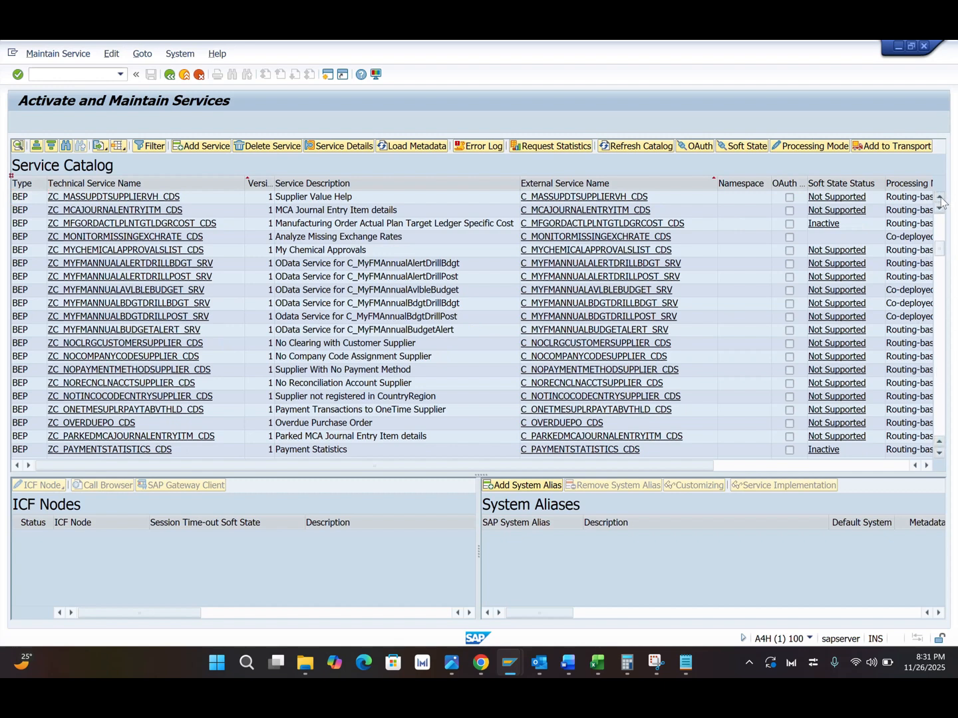
drag(939, 198, 948, 216)
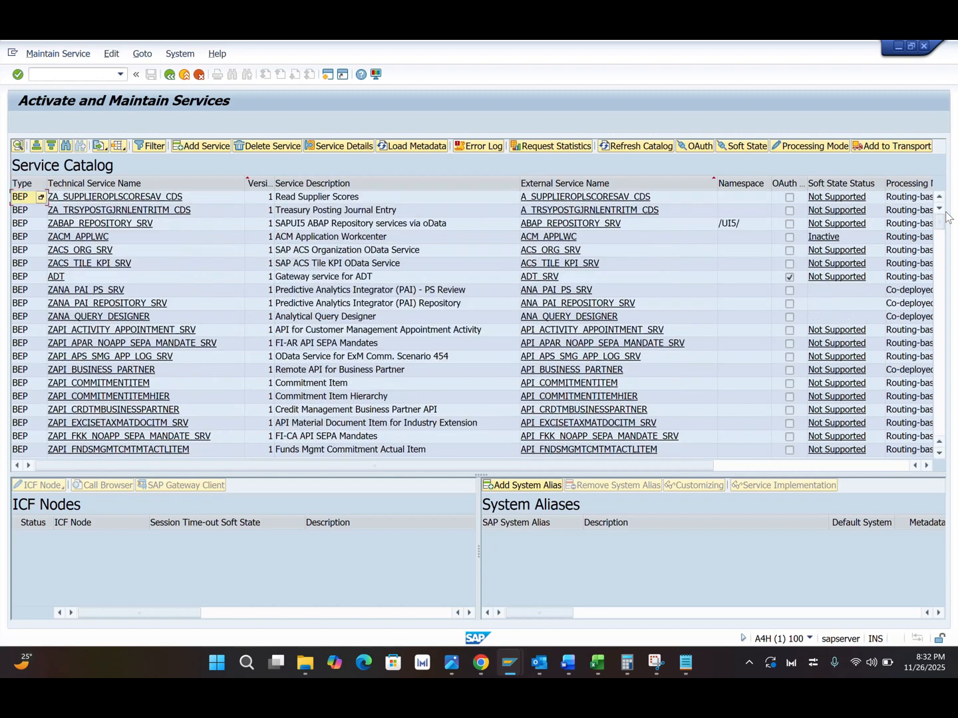
drag(939, 455, 939, 455)
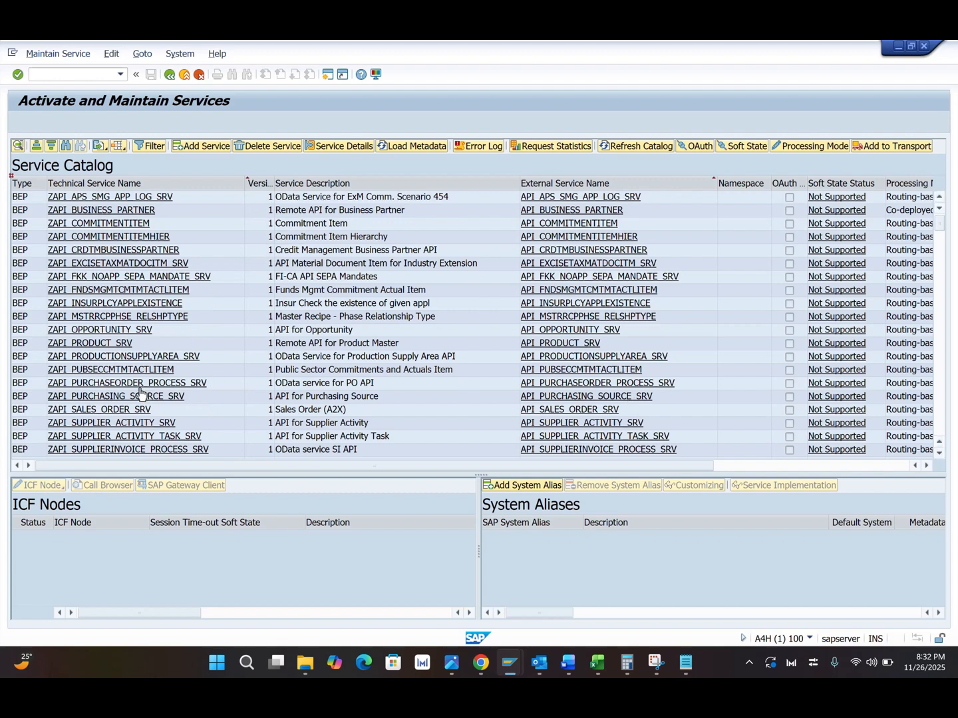
click(178, 386)
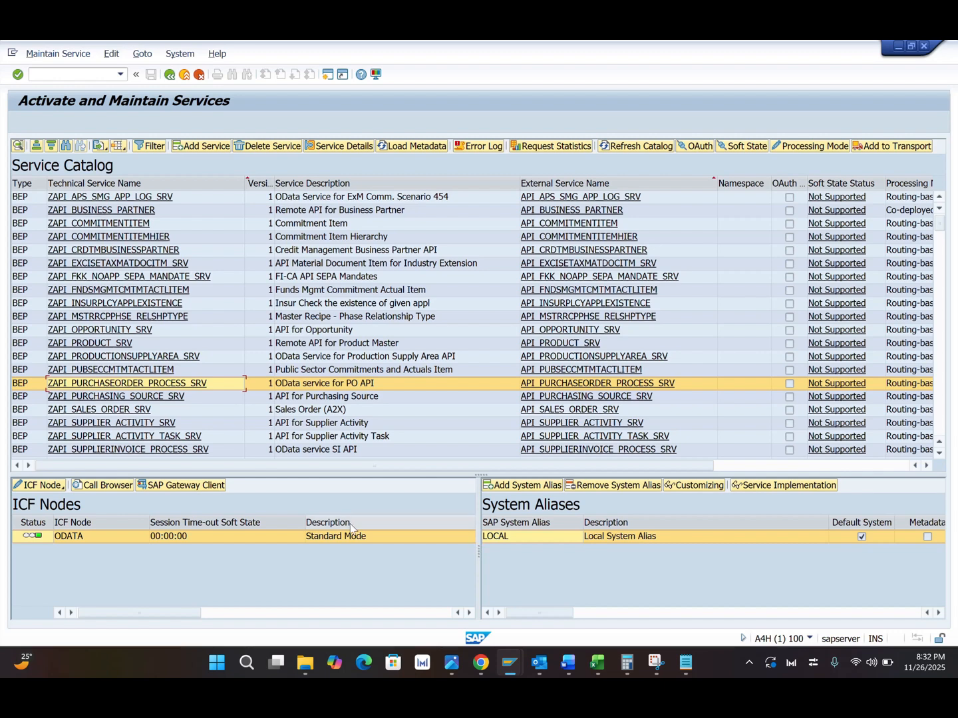
Step: Open the selected service in the SAP Gateway Client and execute its GET request
click(183, 487)
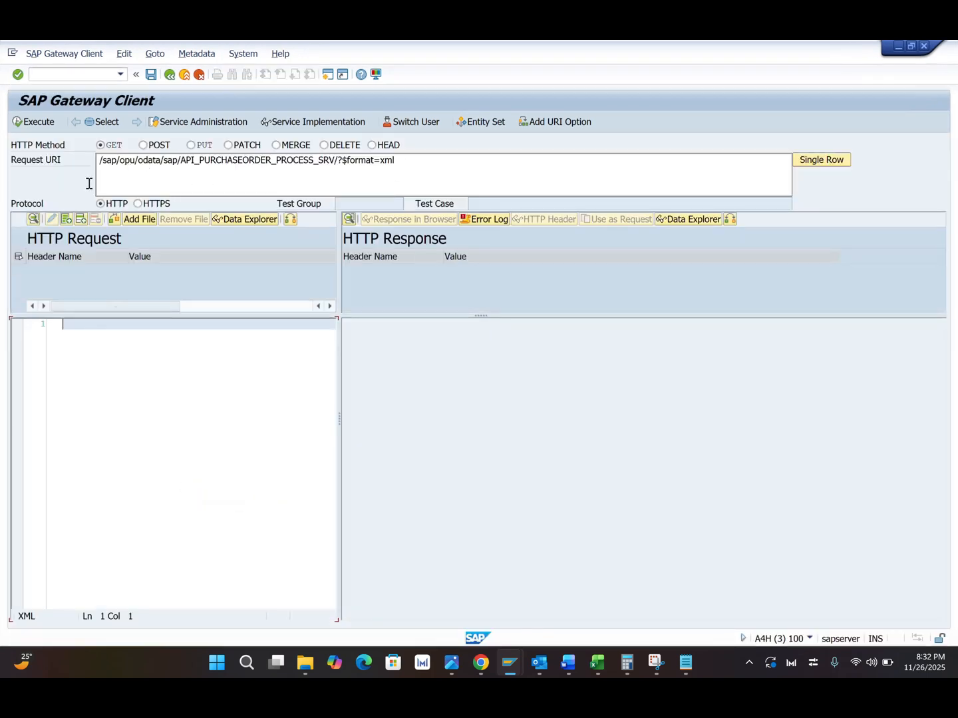
click(36, 123)
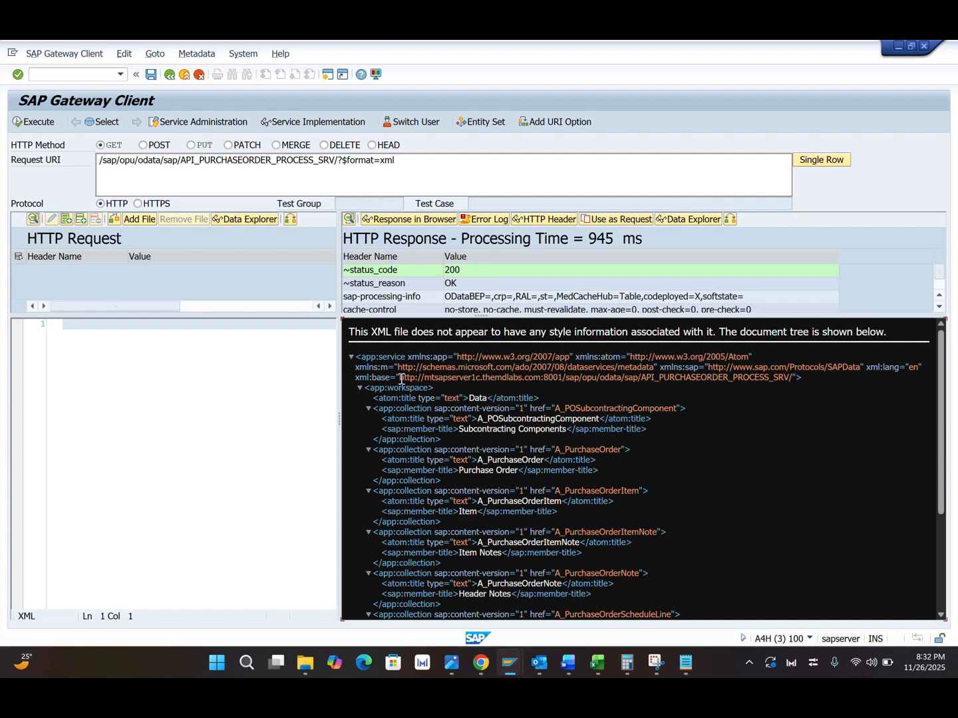
Step: Copy the service's base URL from the XML response and paste it into a new Notepad window
drag(401, 380, 779, 376)
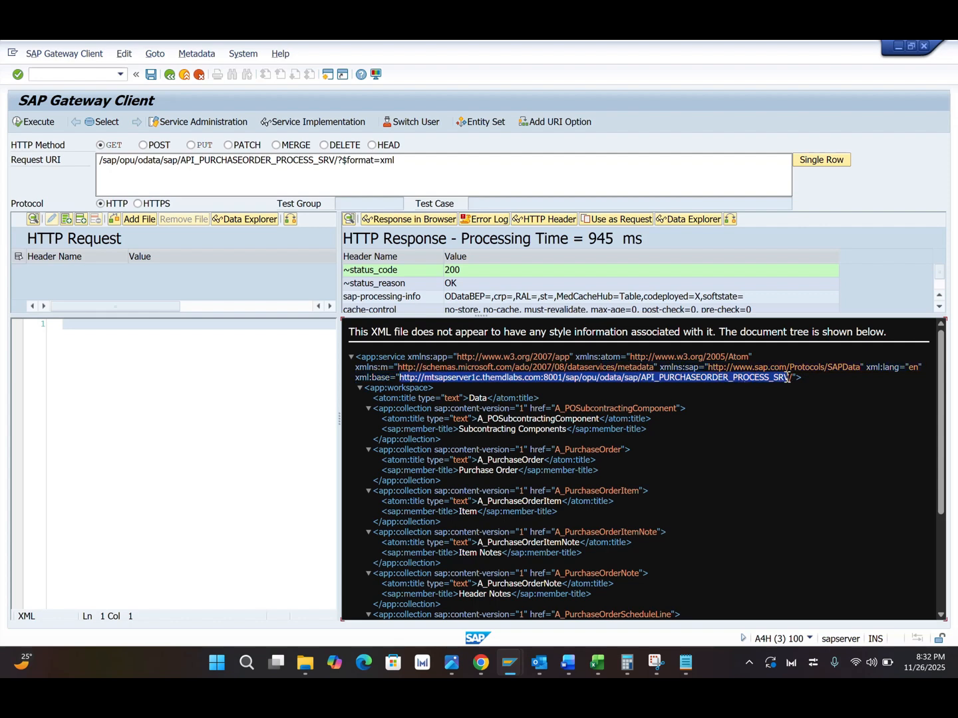
click(685, 664)
right_click(682, 667)
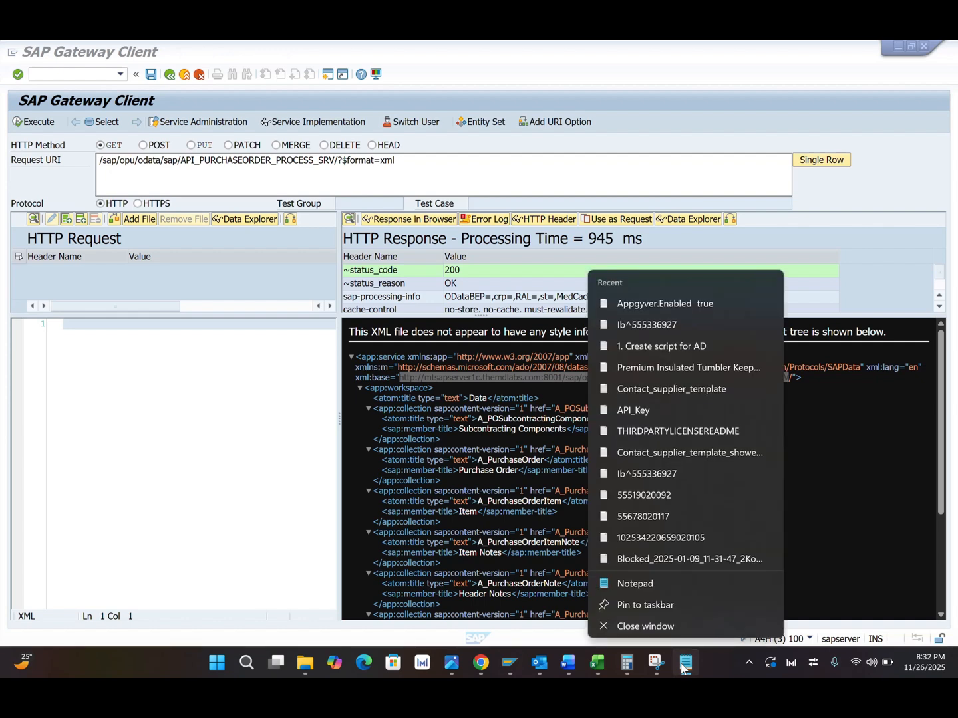
click(636, 584)
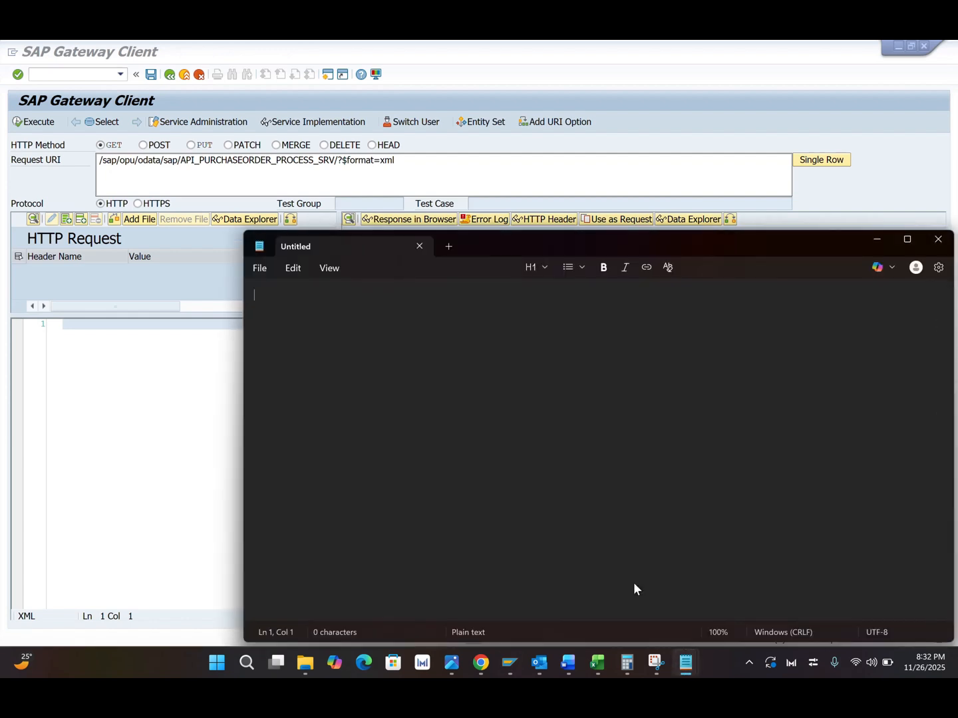
text(http://mtsapserver1c.themdlabs.com:8001/sap/opu/odata/sap/API_PURCHASEORDER_PROCESS_SRV)
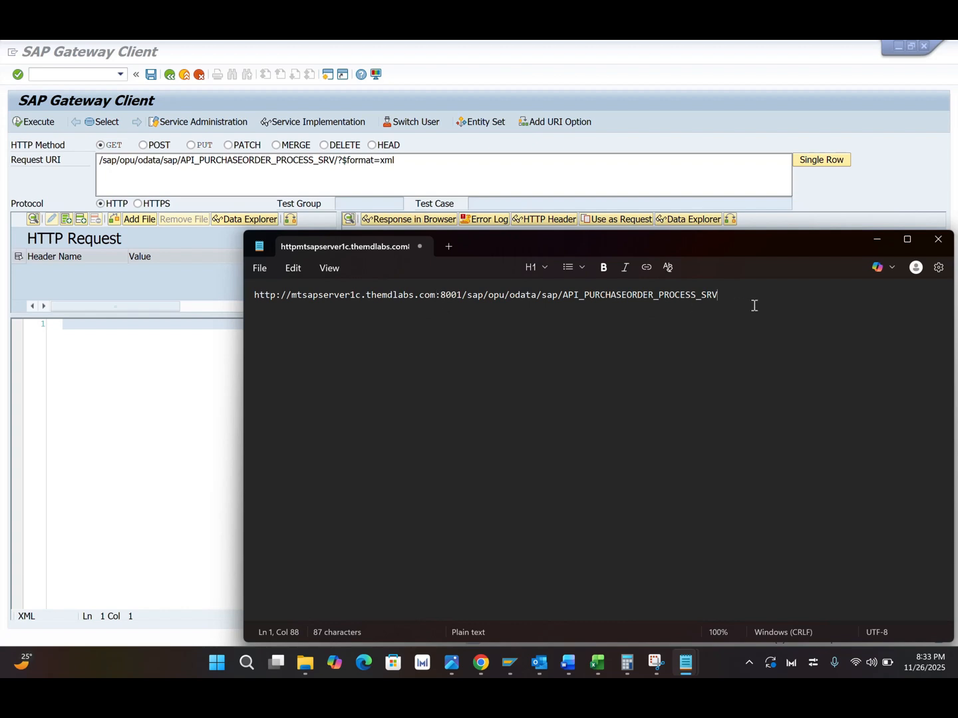
Step: Paste the URL again on a second line and delete its mtsapserver1c.themdlabs.com host name
key(Return)
text(http://mtsapserver1c.themdlabs.com:8001/sap/opu/odata/sap/API_PURCHASEORDER_PROCESS_SRV)
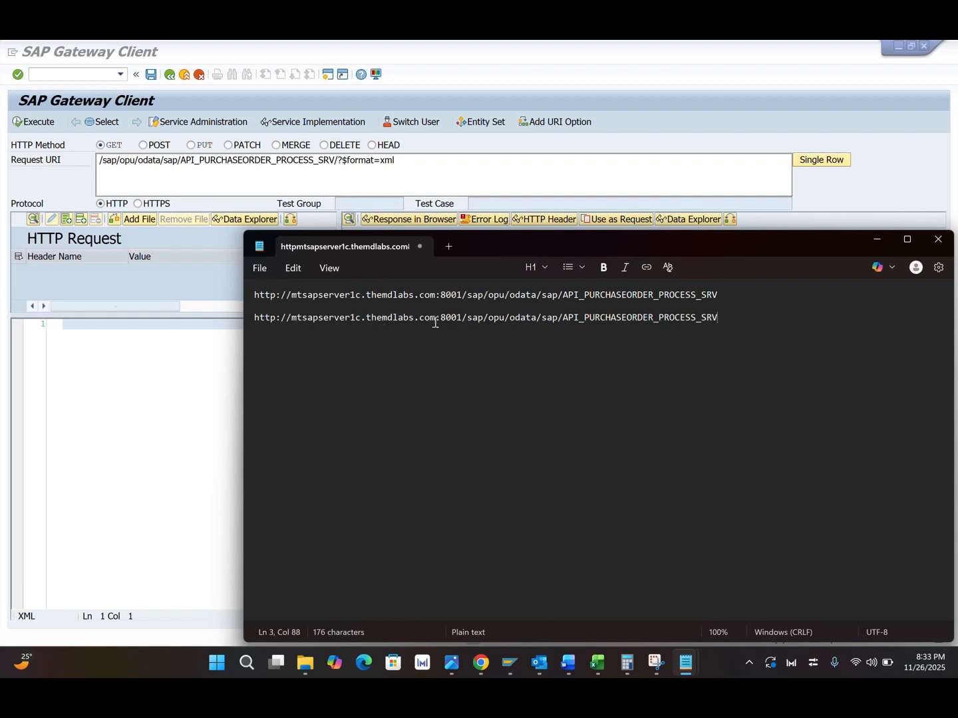
key(BackSpace)
key(BackSpace)
key(BackSpace)
key(BackSpace)
key(BackSpace)
key(BackSpace)
key(BackSpace)
key(BackSpace)
key(BackSpace)
key(BackSpace)
key(BackSpace)
key(BackSpace)
key(BackSpace)
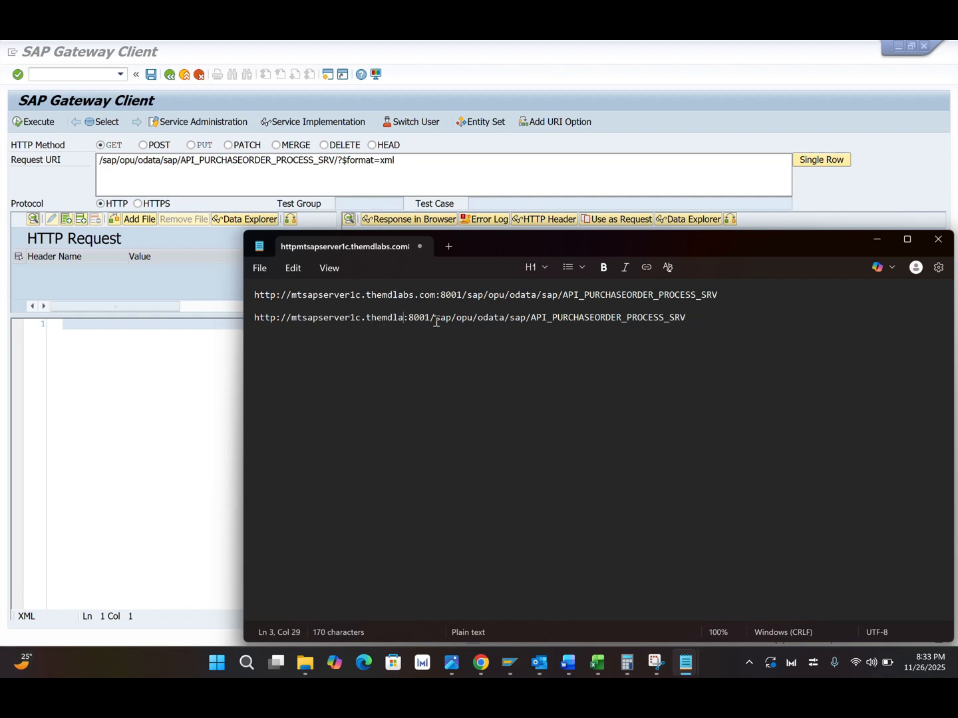
key(BackSpace)
key(BackSpace)
key(BackSpace)
key(BackSpace)
key(BackSpace)
key(BackSpace)
key(BackSpace)
key(BackSpace)
key(BackSpace)
key(BackSpace)
key(BackSpace)
key(BackSpace)
key(BackSpace)
key(BackSpace)
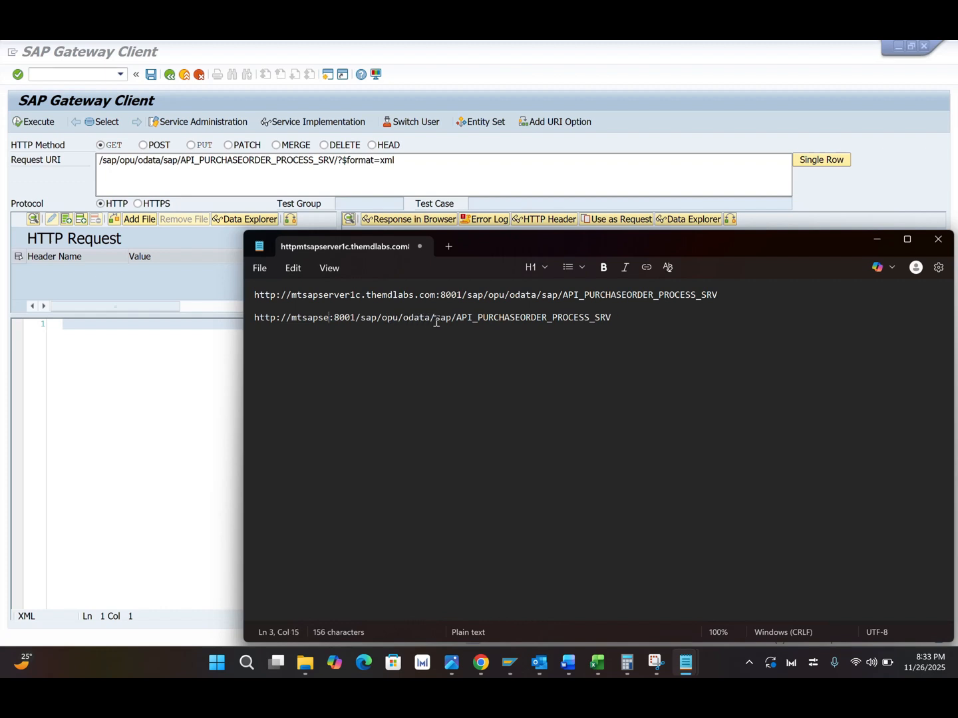
key(BackSpace)
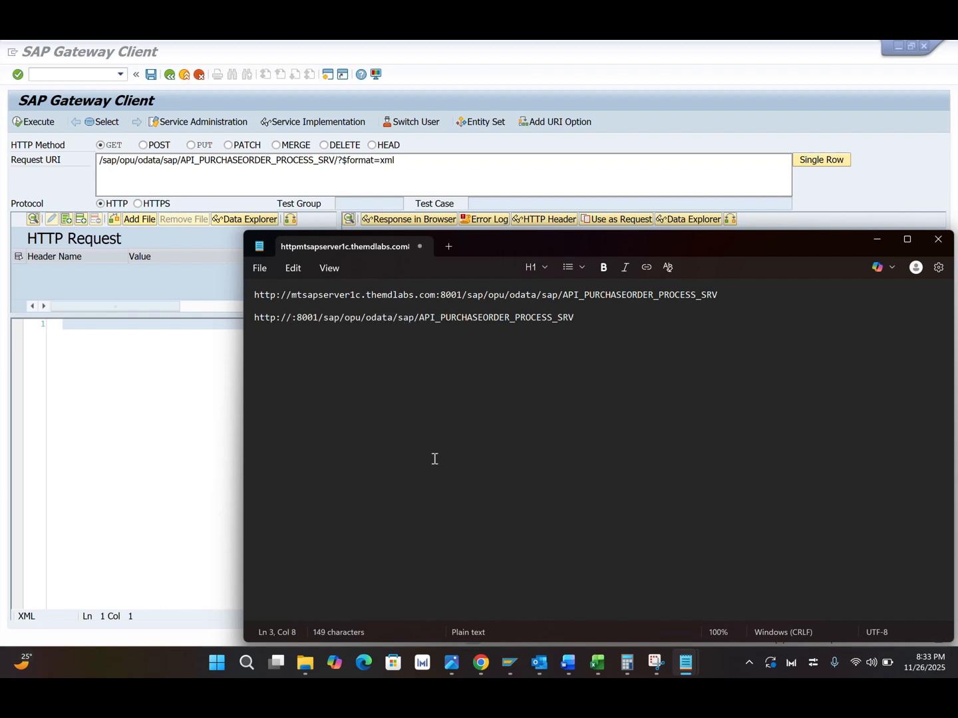
Step: Check the virtual host in the Cloud Connector mapping and enter saps4hana. as the second URL's host
click(480, 662)
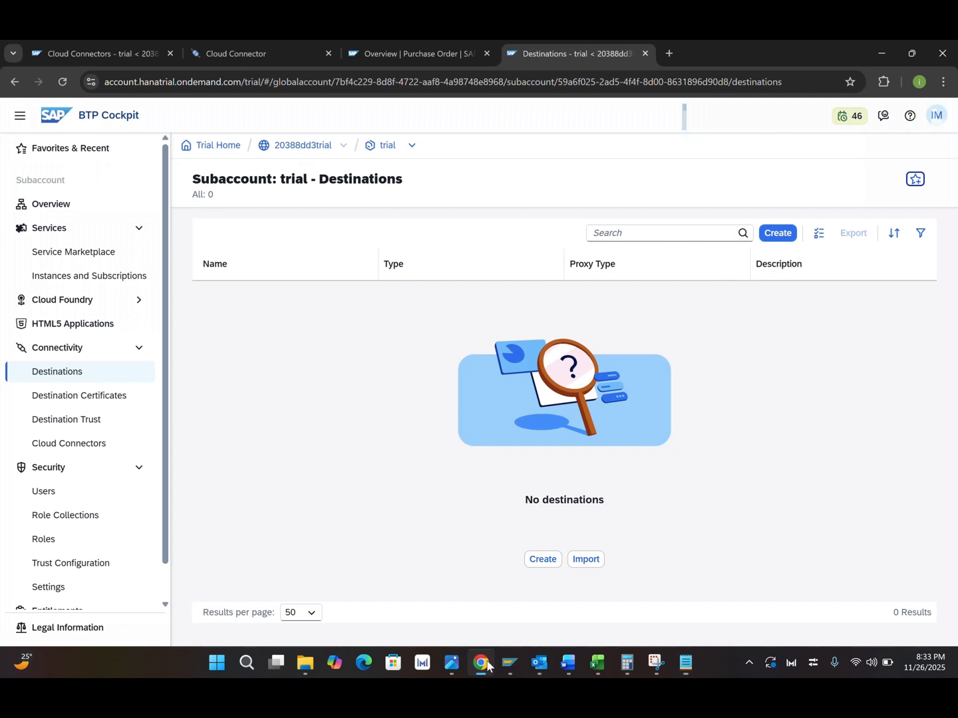
click(272, 52)
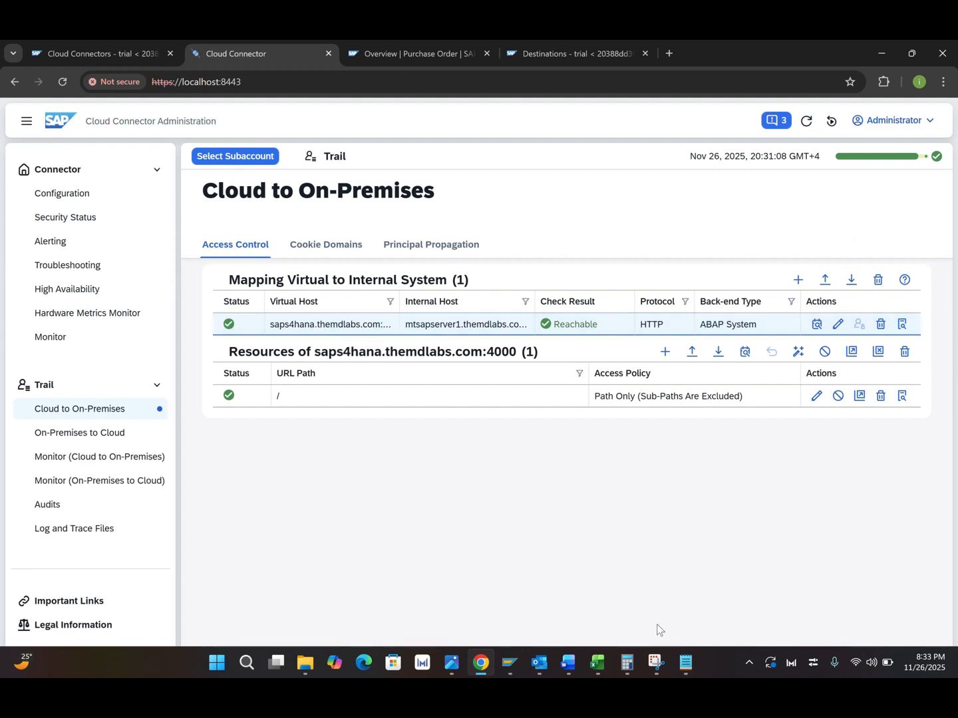
click(685, 662)
click(731, 589)
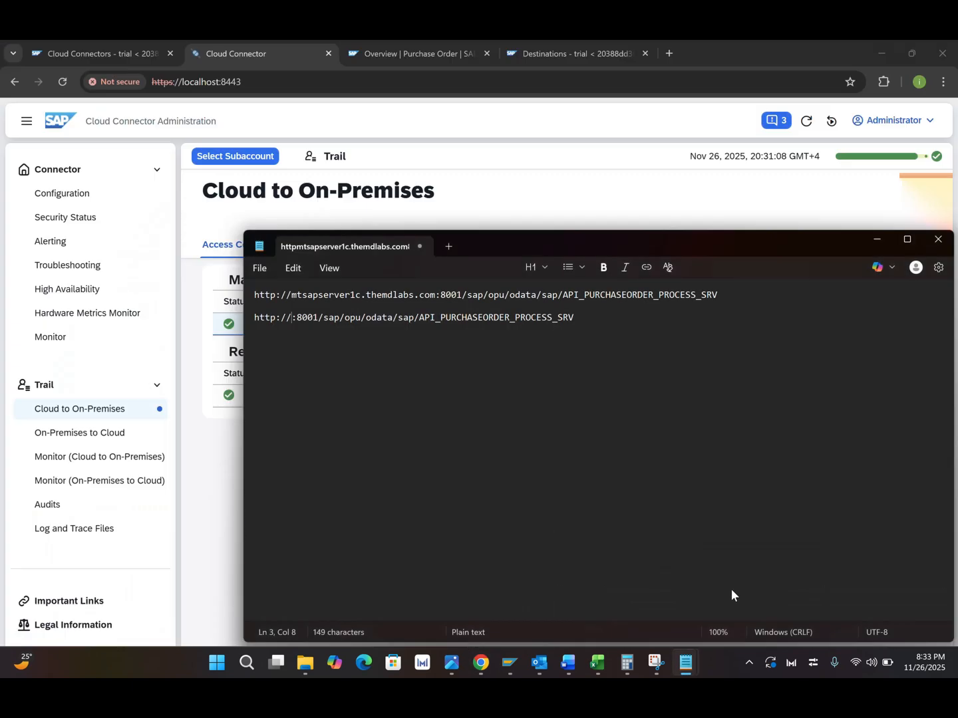
text(saps4han)
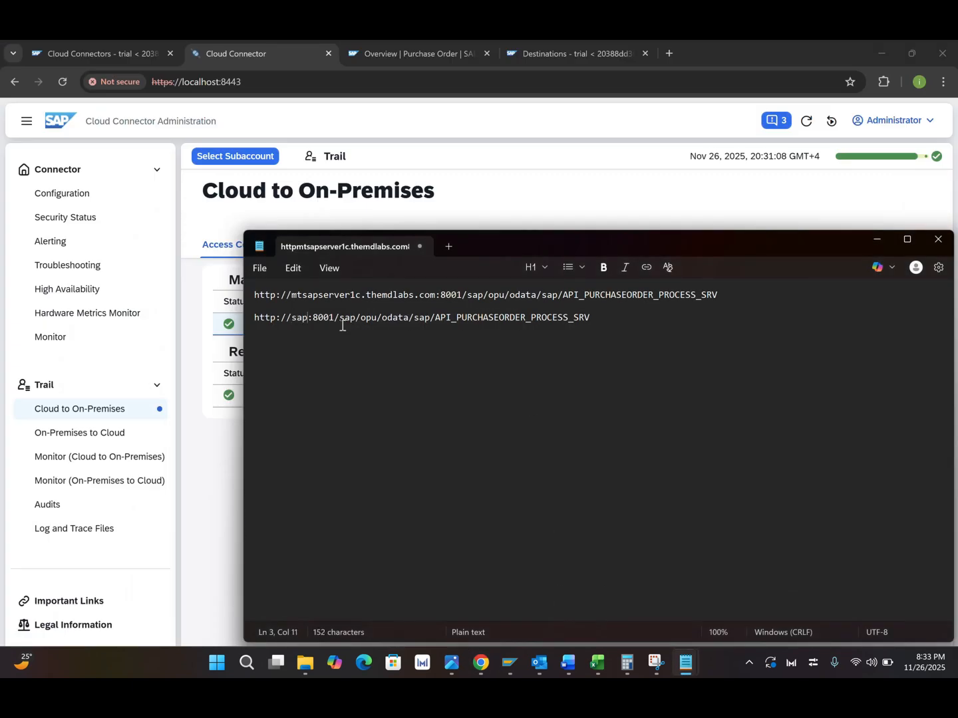
text(a)
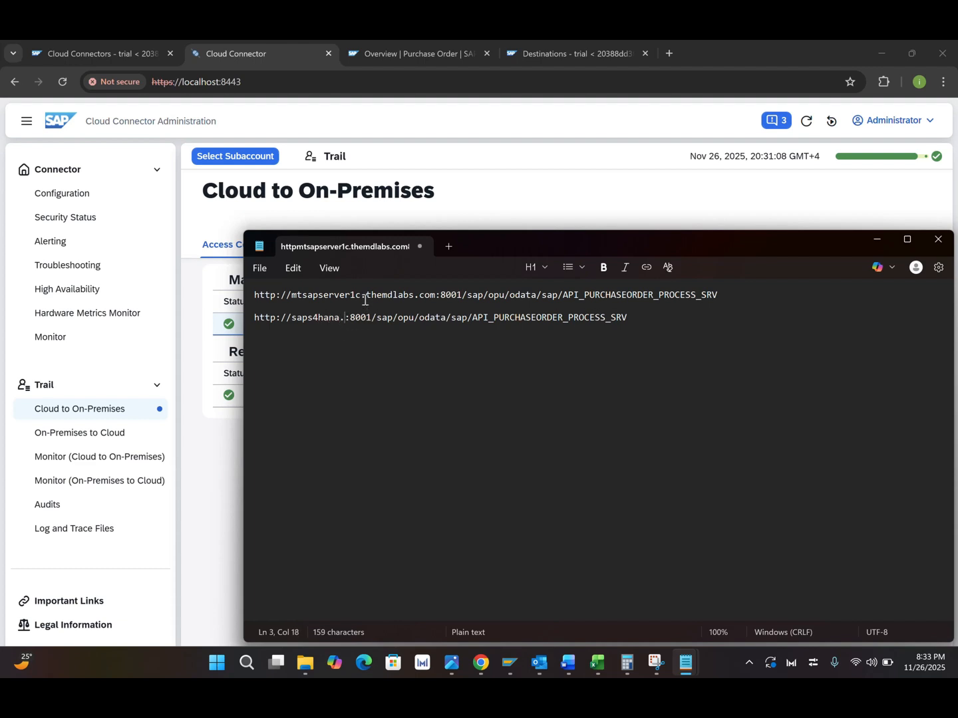
Step: Copy themdlabs.com from the first URL and paste it after saps4hana. in the second URL
drag(365, 294, 439, 296)
key(ctrl+c)
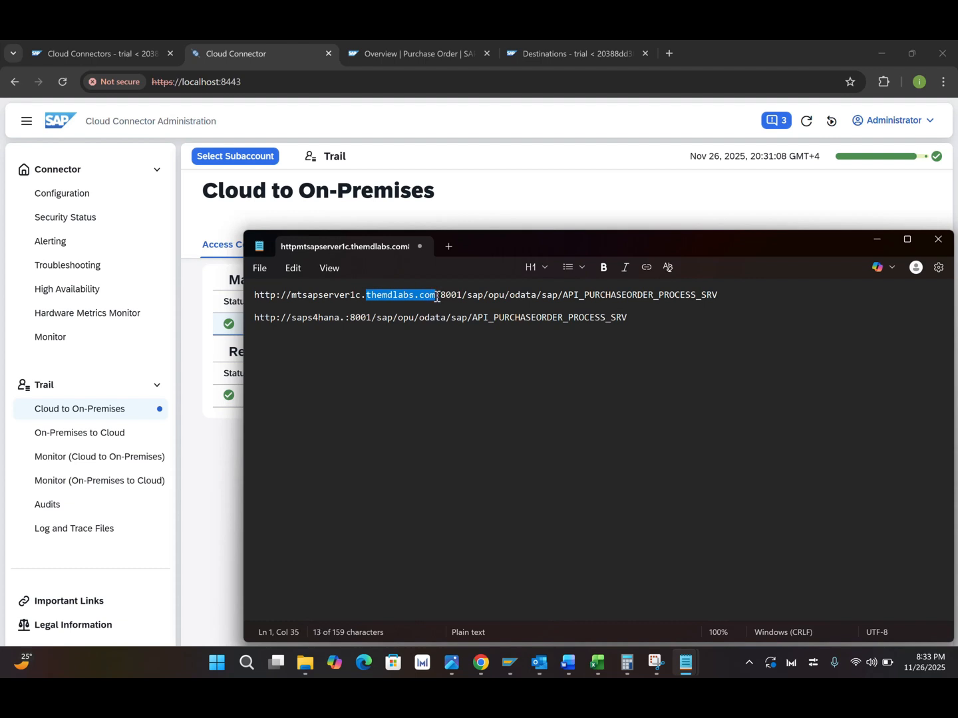
click(345, 319)
key(ctrl+v)
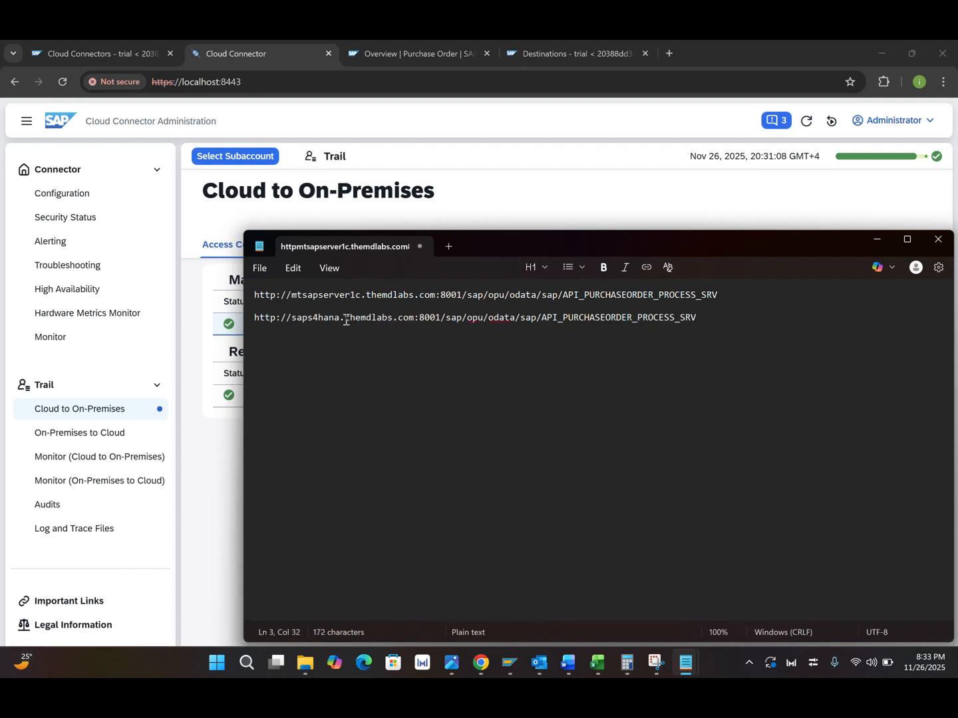
Step: Set the second URL's port to 4000, matching the virtual host, and select the whole second URL
key(alt+Tab)
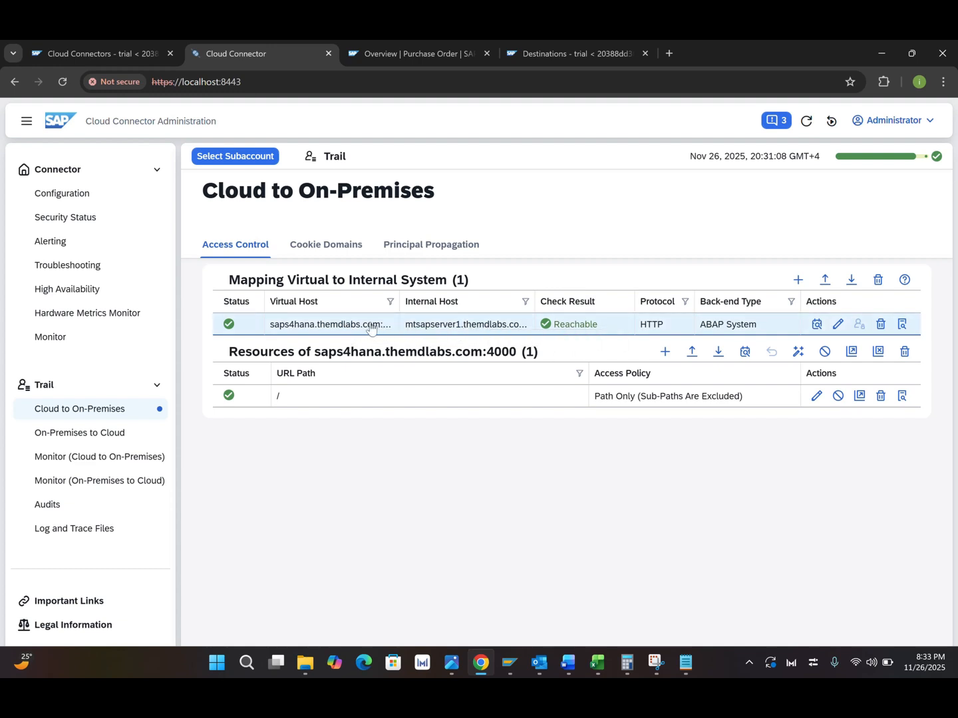
key(alt+Tab)
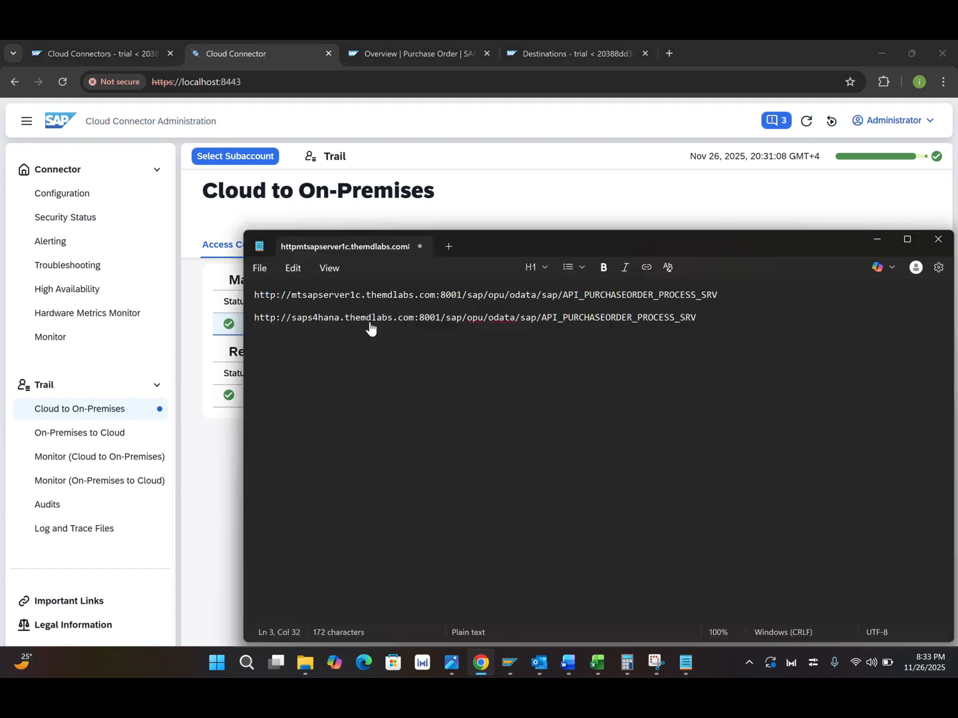
text(4000)
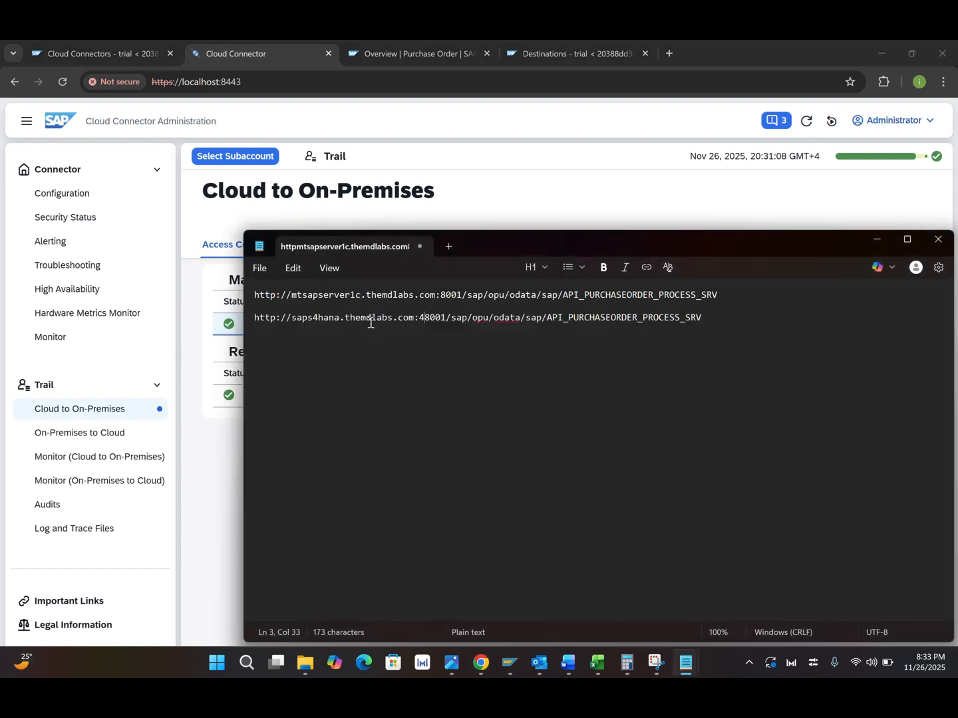
key(Delete)
key(Delete)
key(Delete)
key(Delete)
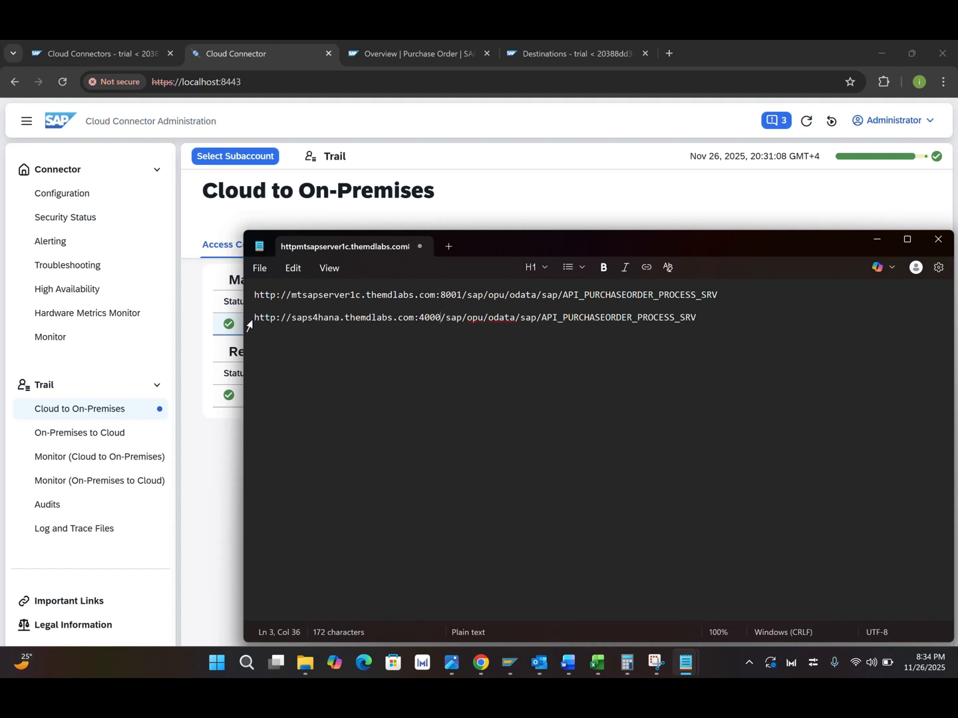
drag(259, 319, 564, 337)
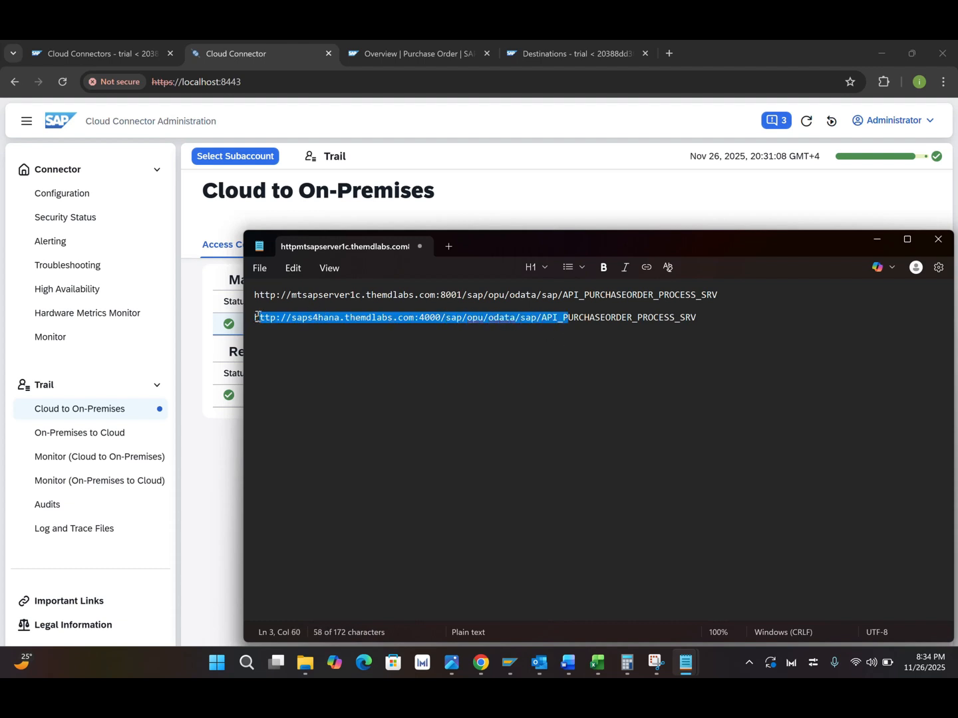
drag(257, 316, 706, 342)
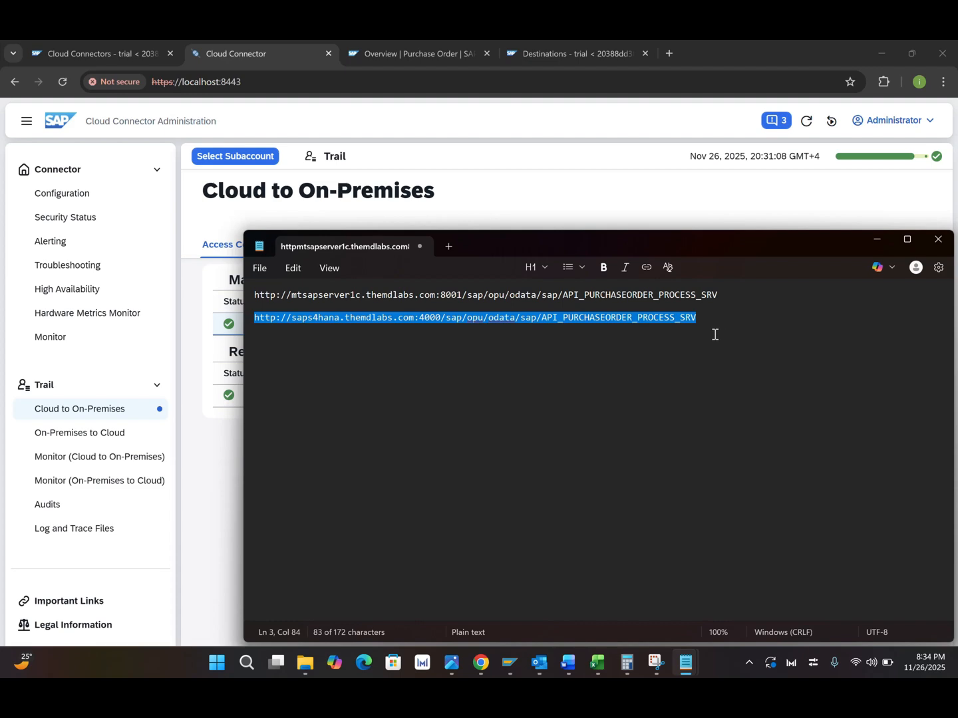
Step: Switch to the BTP cockpit's subaccount Destinations and start creating a new destination from scratch
click(877, 238)
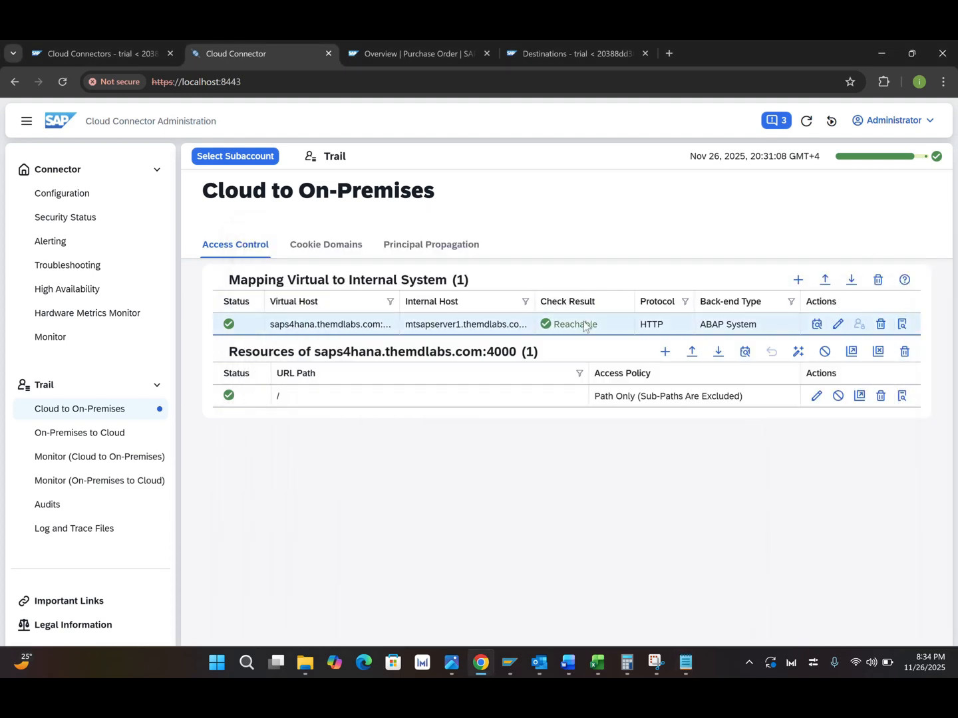
click(547, 56)
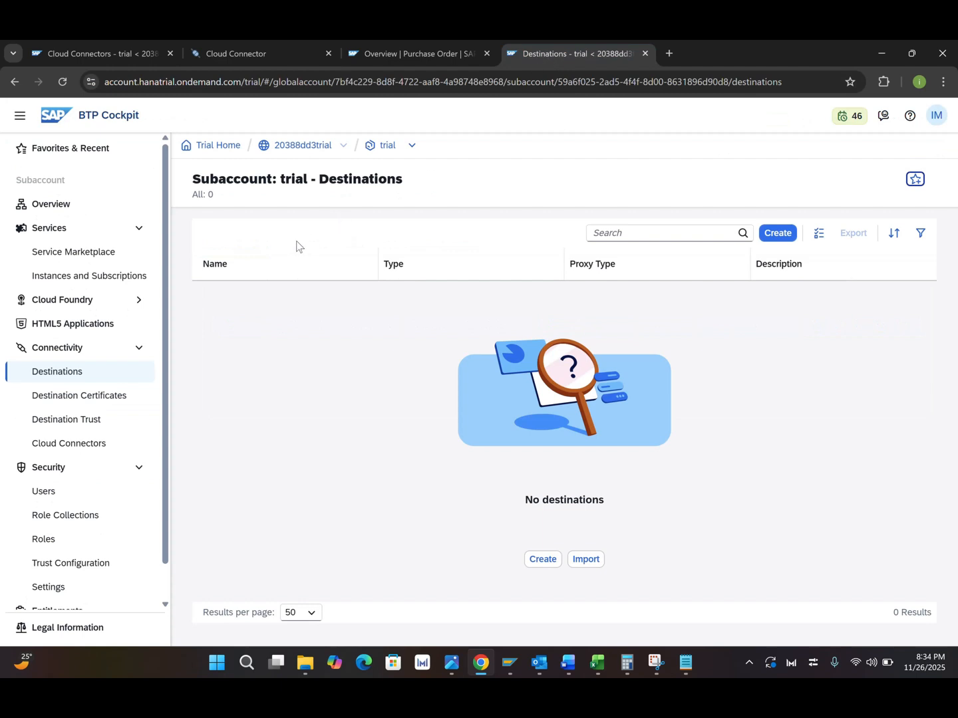
click(62, 378)
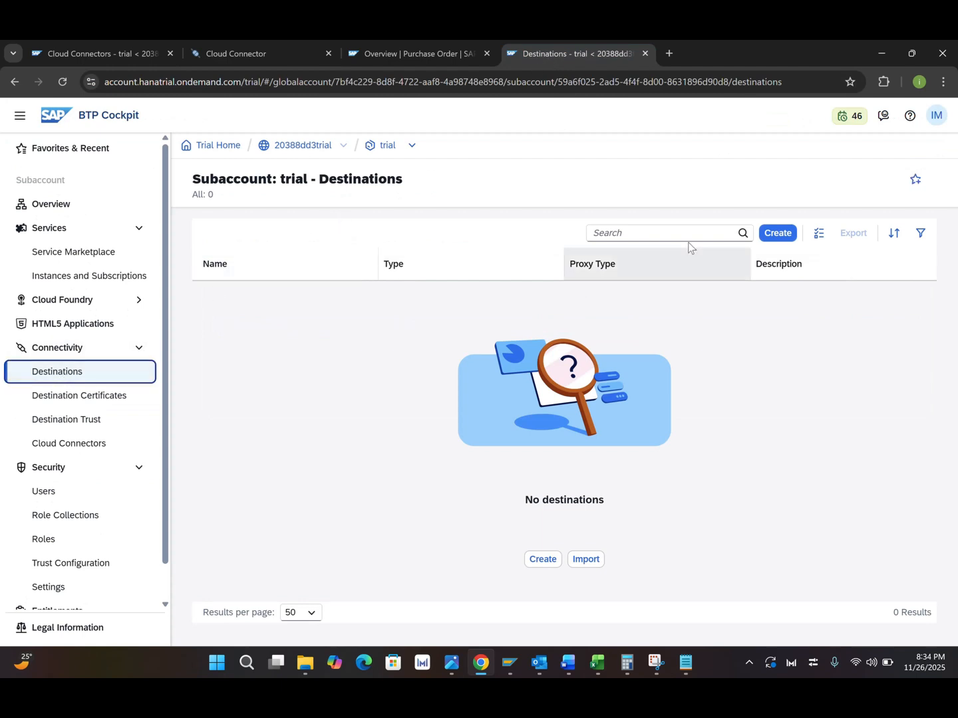
click(774, 236)
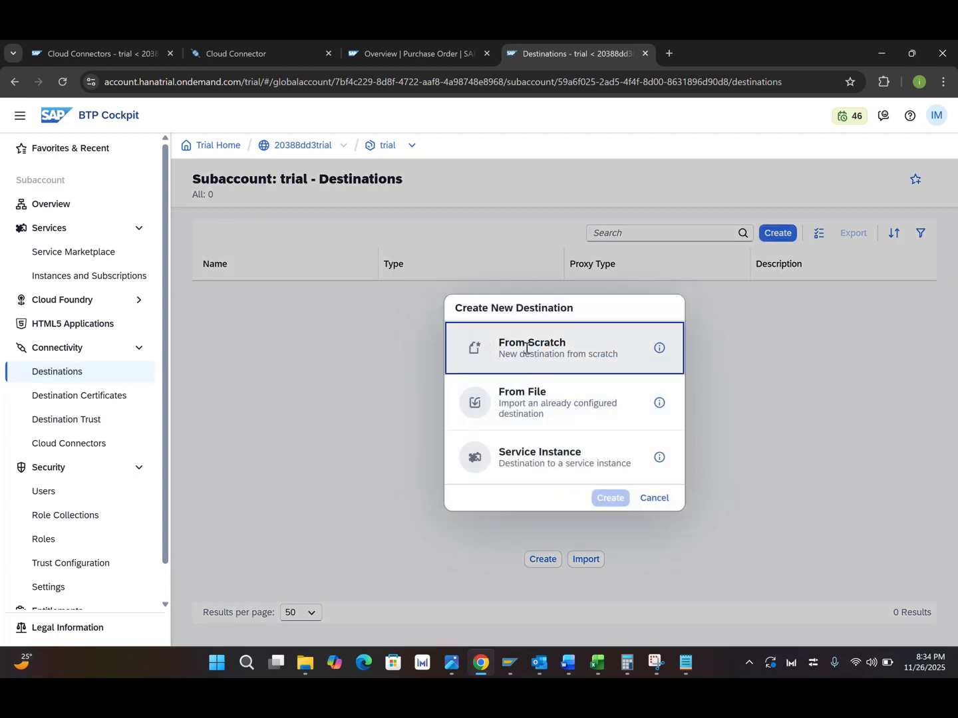
click(527, 347)
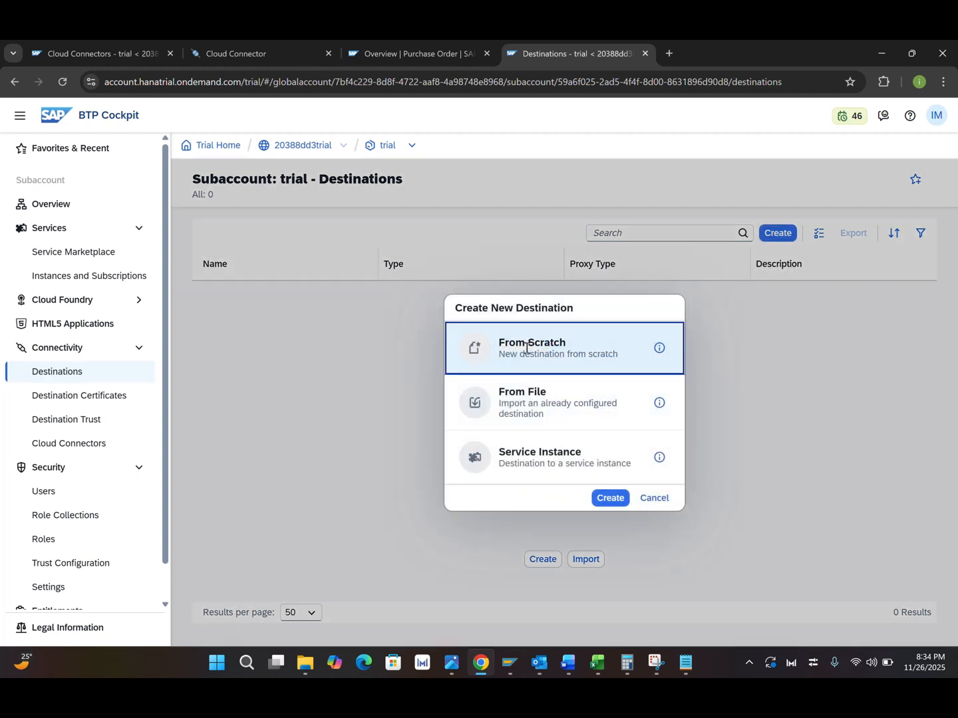
click(611, 499)
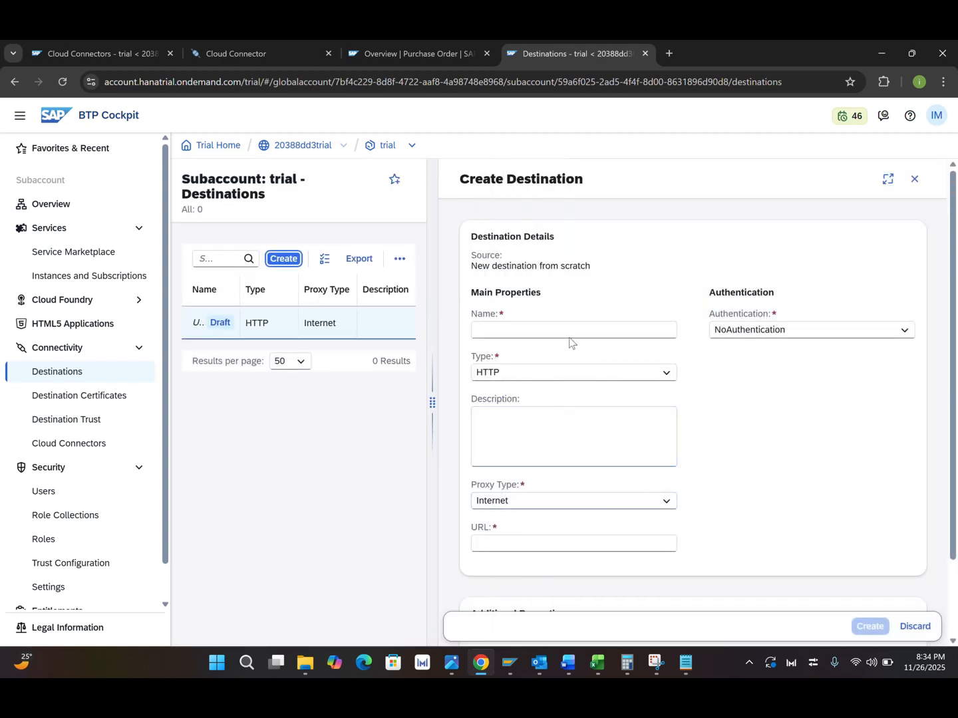
Step: Name the new destination Saps4hana
click(565, 335)
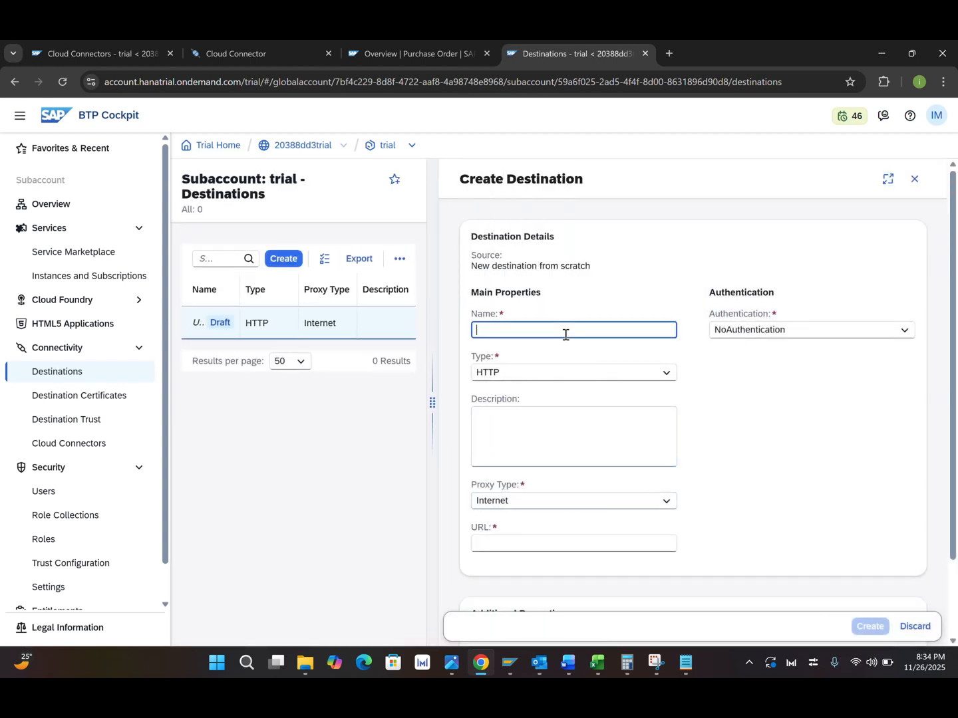
text(Saps4hana)
Step: Set the destination's authentication to BasicAuthentication
click(905, 332)
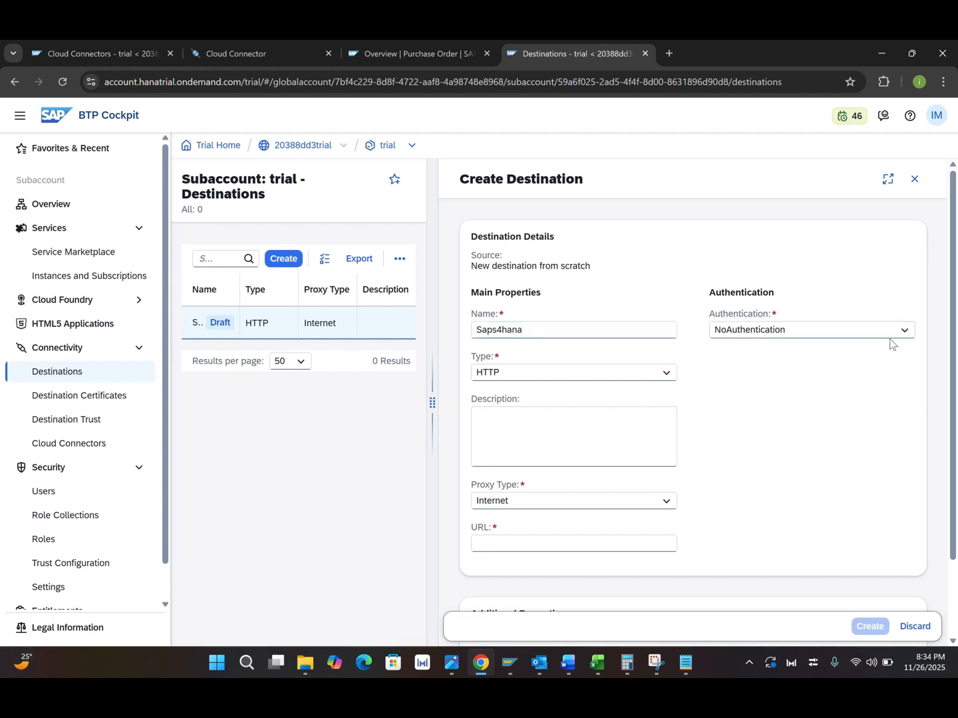
click(901, 337)
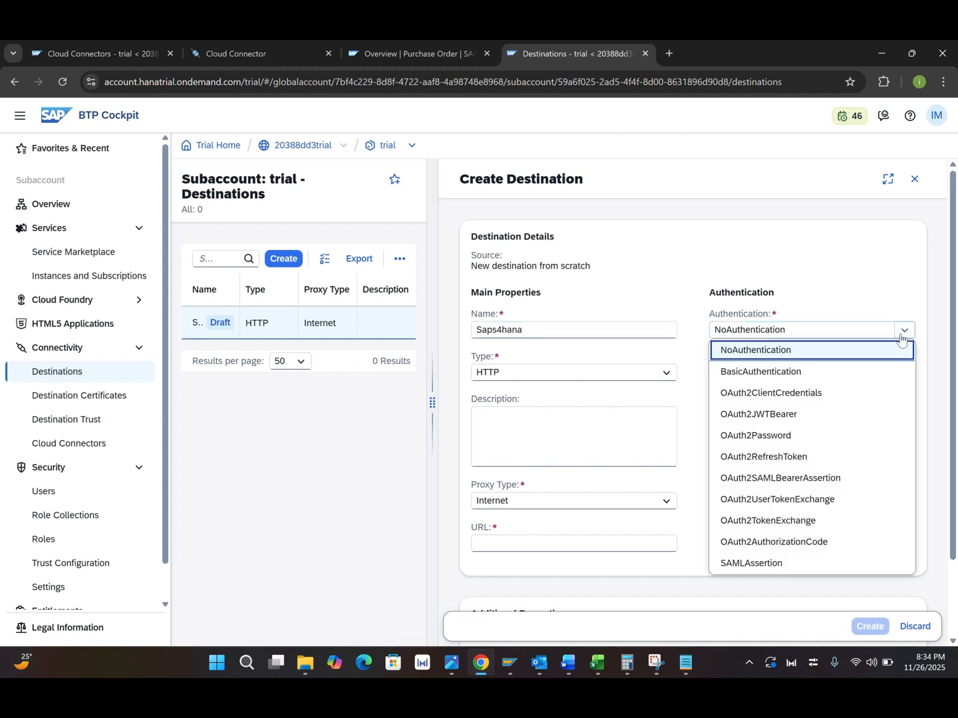
click(783, 374)
click(778, 373)
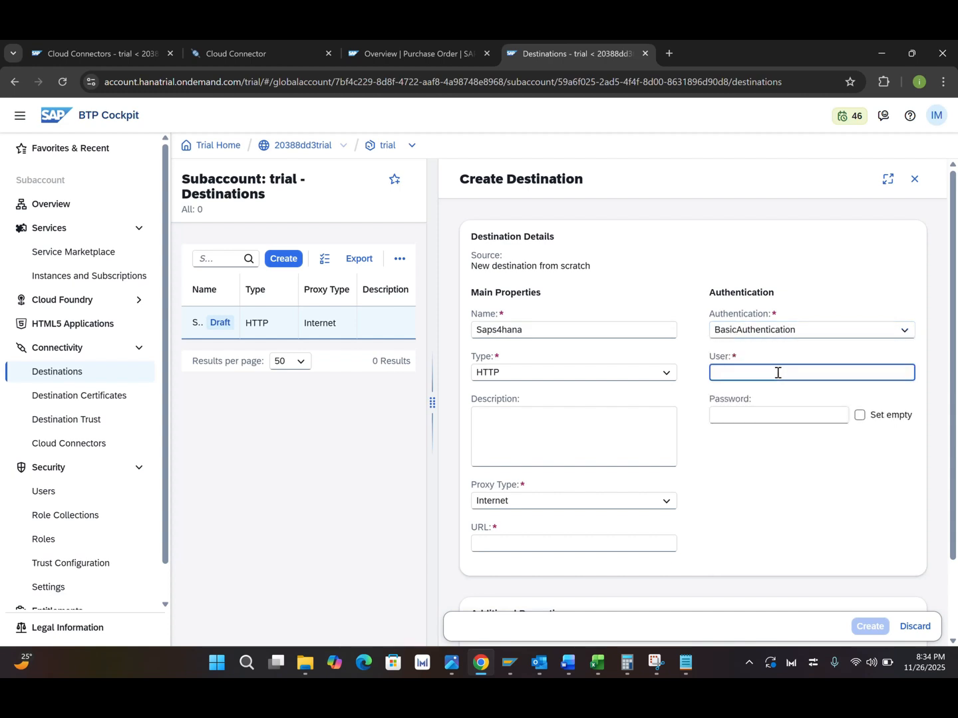
Step: Enter the back-end user name and the account password for basic authentication
text(IMSAHEB)
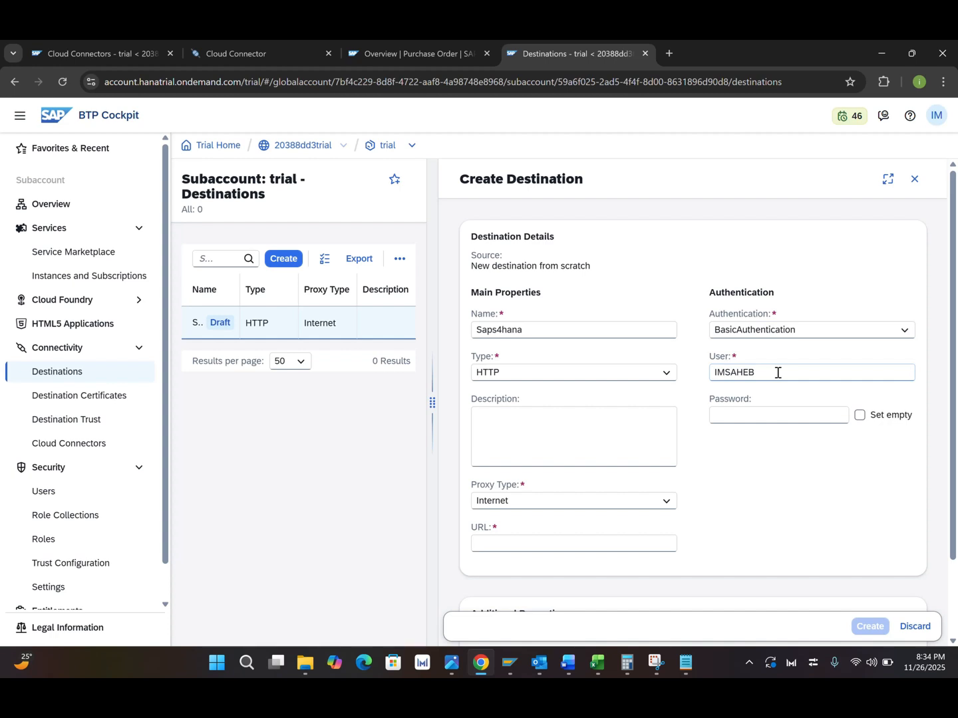
click(770, 417)
text(•)
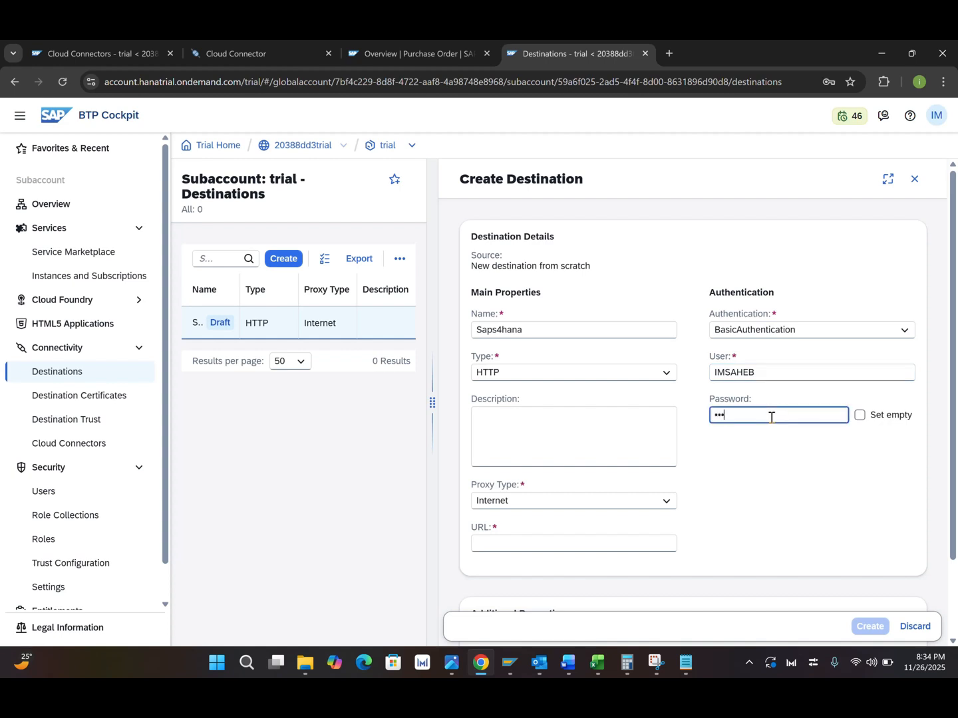
text(••••••••••)
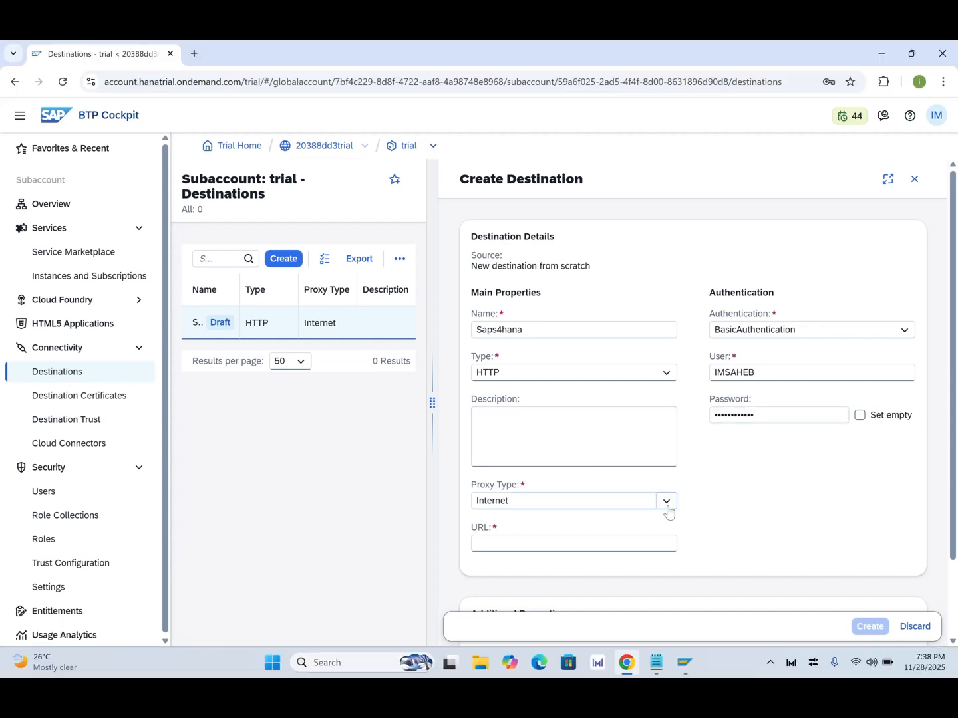
Step: Set the proxy type to OnPremise, copy the saps4hana.themdlabs.com:4000 URL from the notes and paste it as the destination URL
click(665, 504)
click(566, 543)
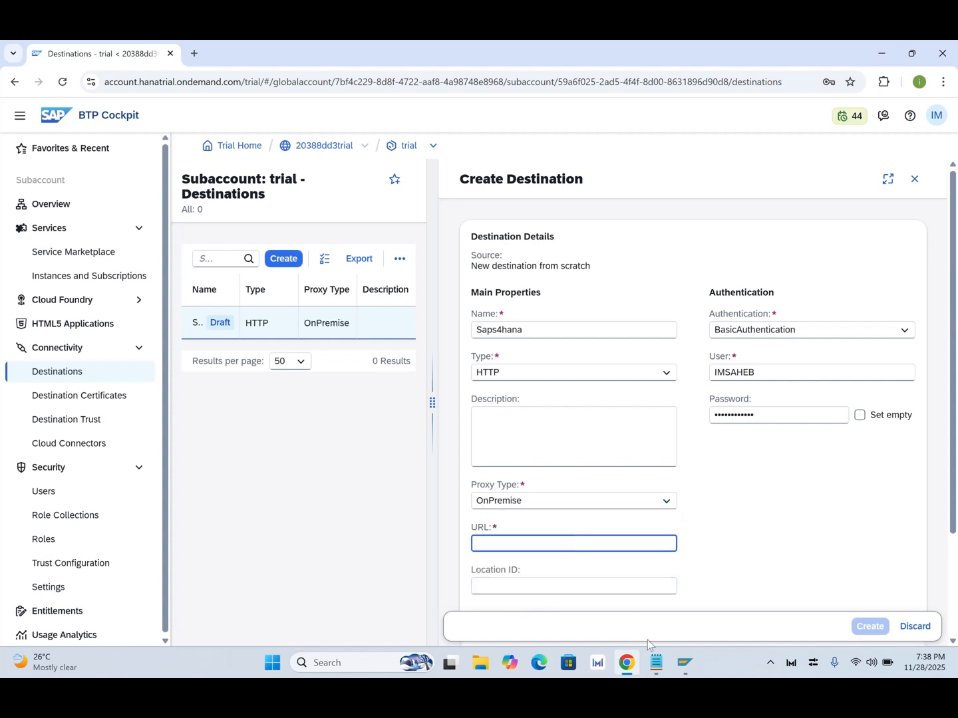
click(659, 663)
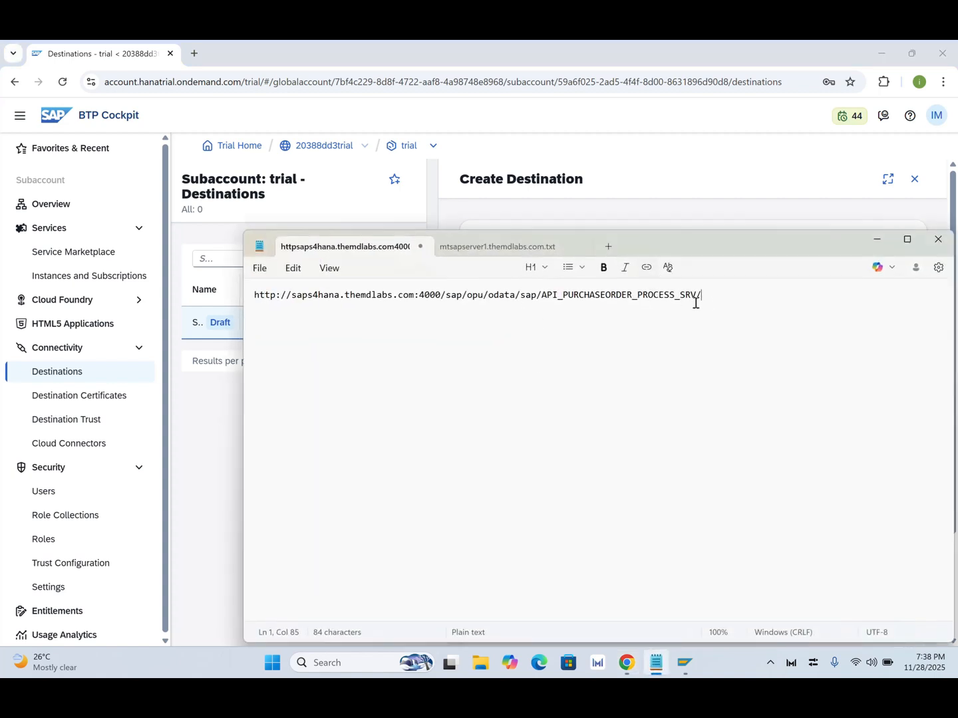
drag(710, 299, 251, 287)
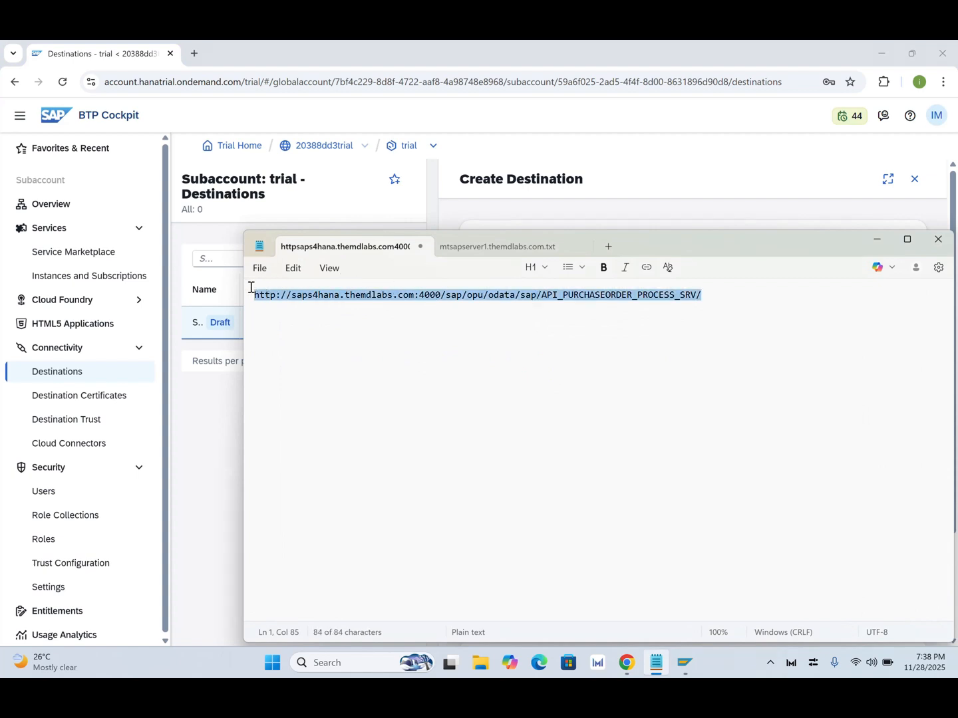
key(alt+Tab)
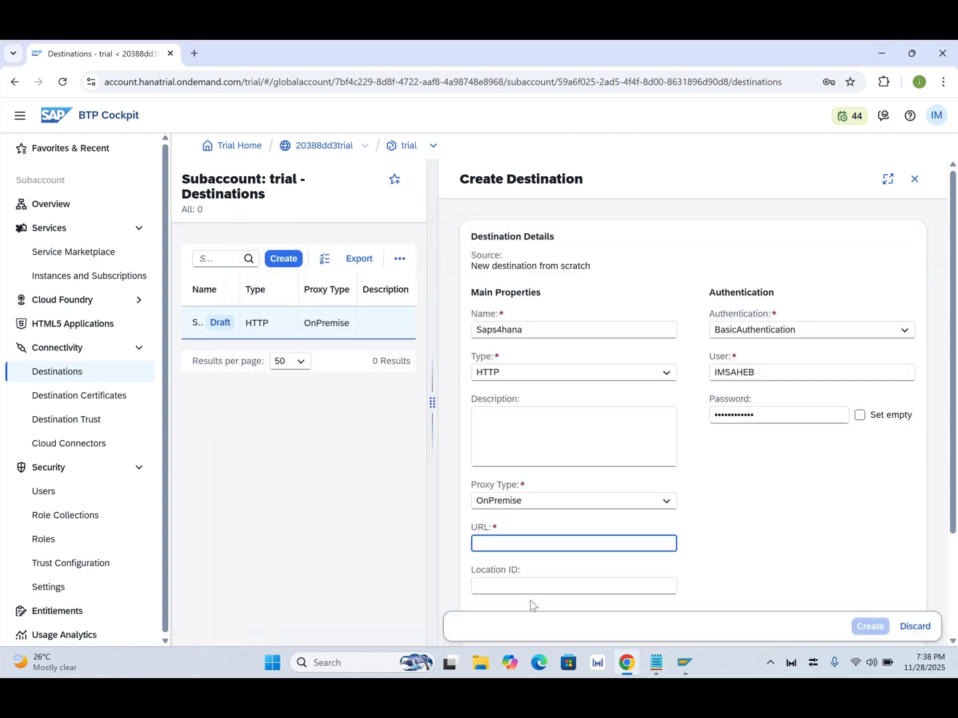
key(ctrl+v)
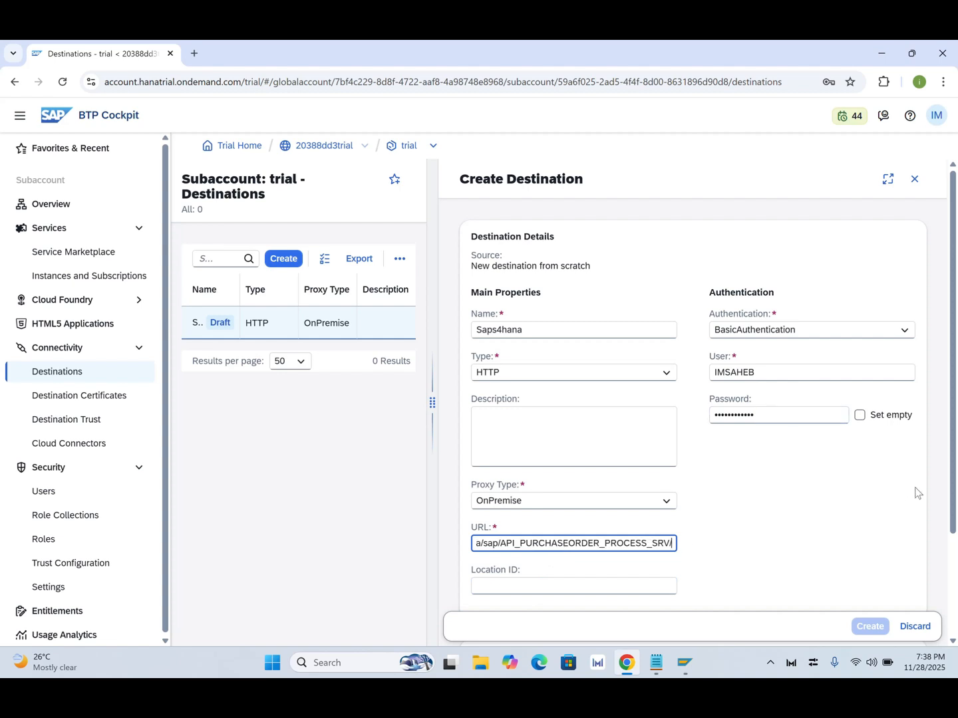
Step: Create the Saps4hana destination
drag(953, 514, 956, 584)
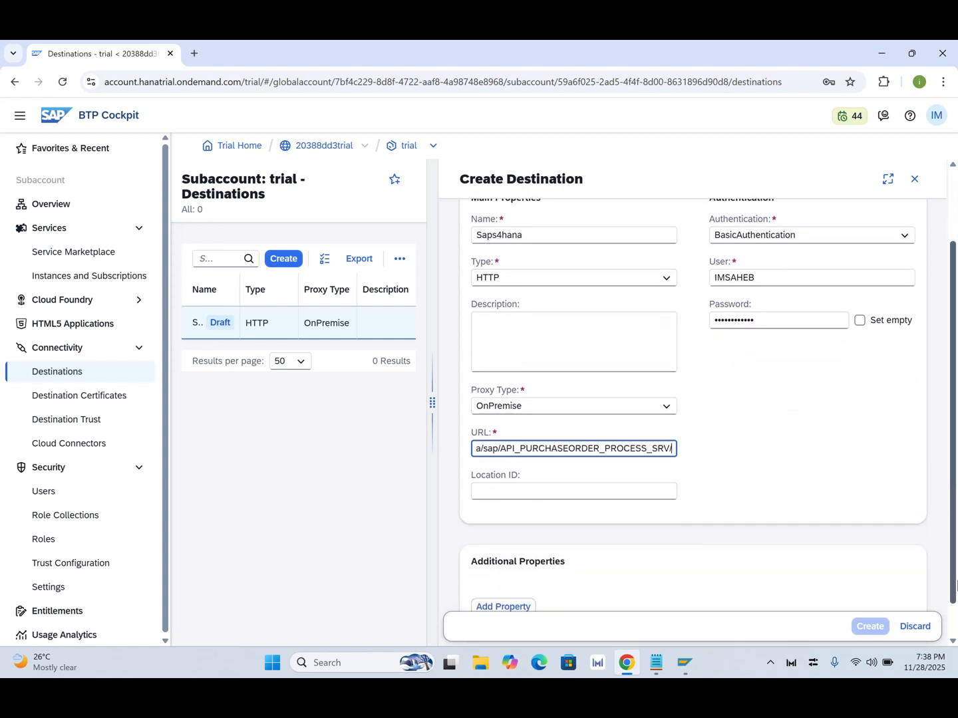
click(830, 470)
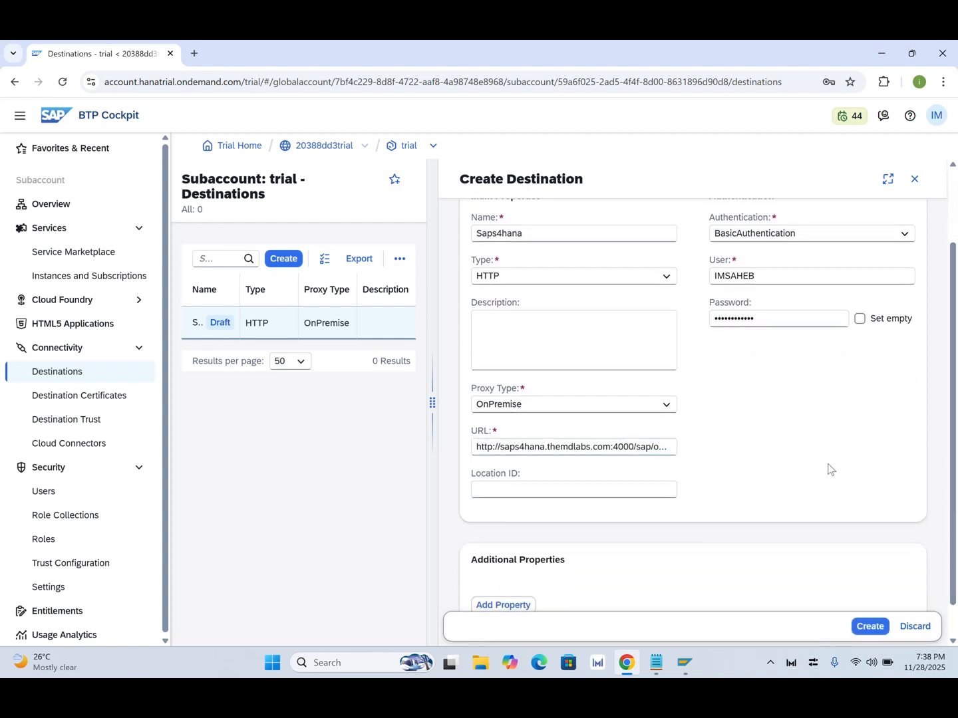
click(870, 626)
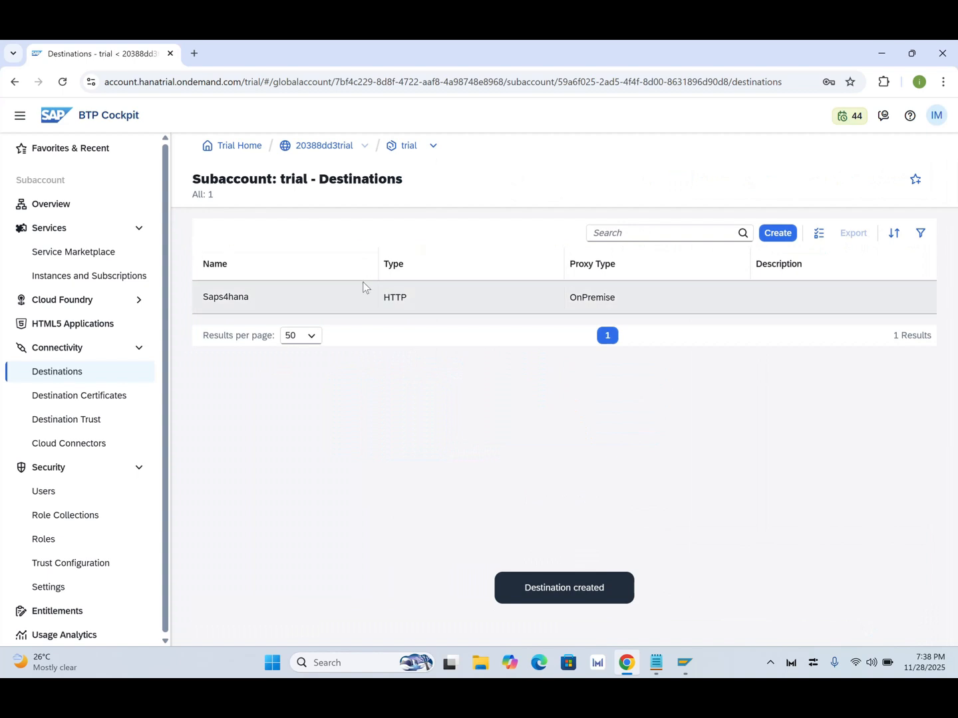
Step: Open the Saps4hana destination, run Check Connection, then close the result and the details panel
click(240, 300)
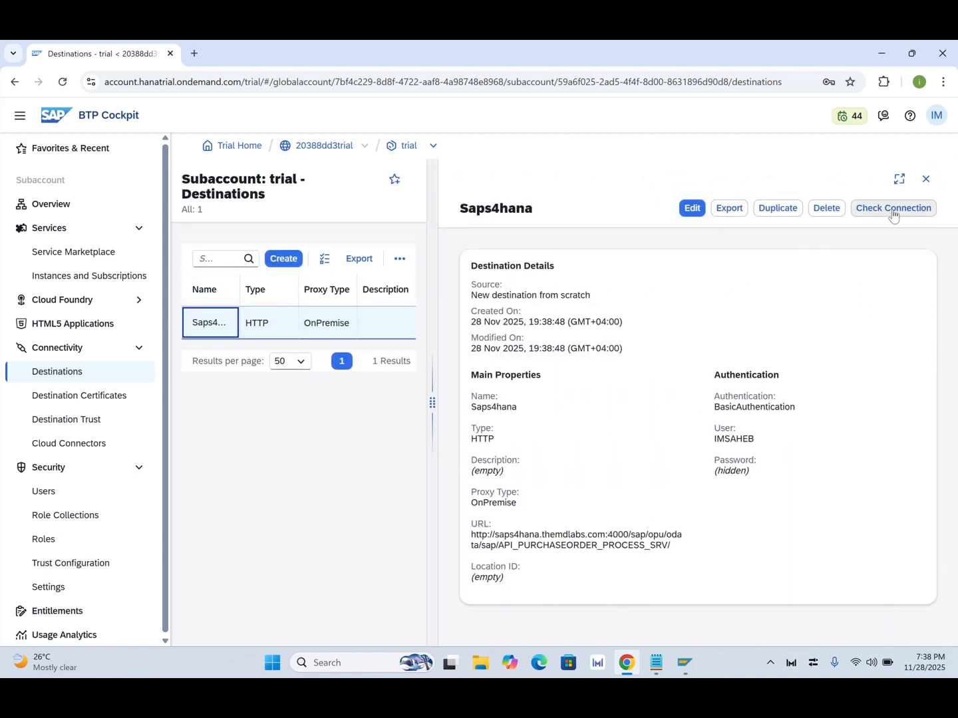
click(893, 212)
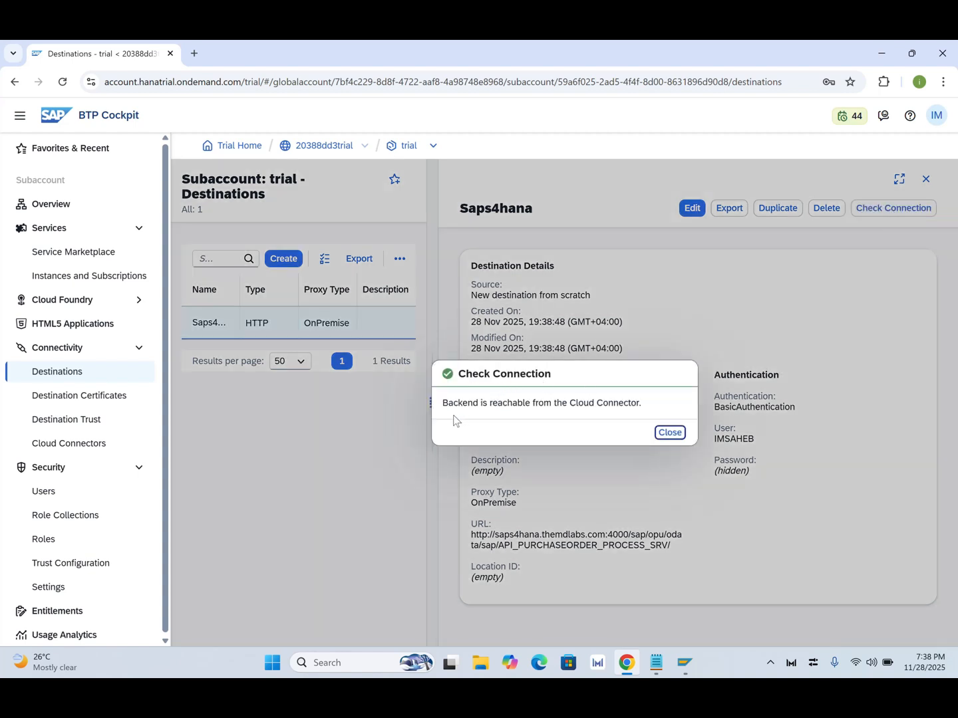
click(670, 434)
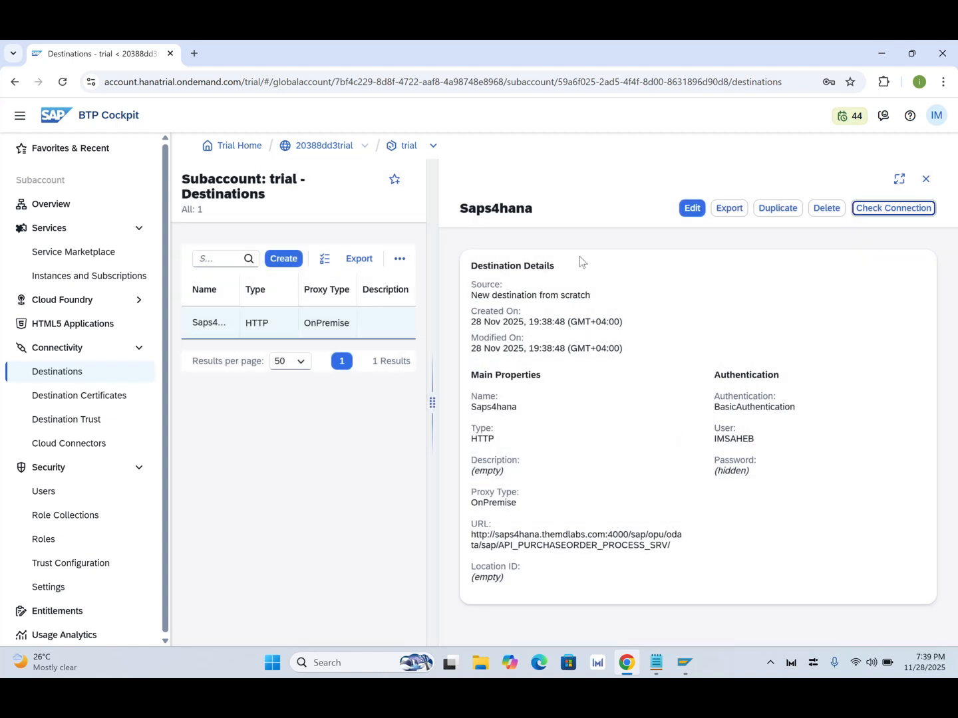
click(925, 179)
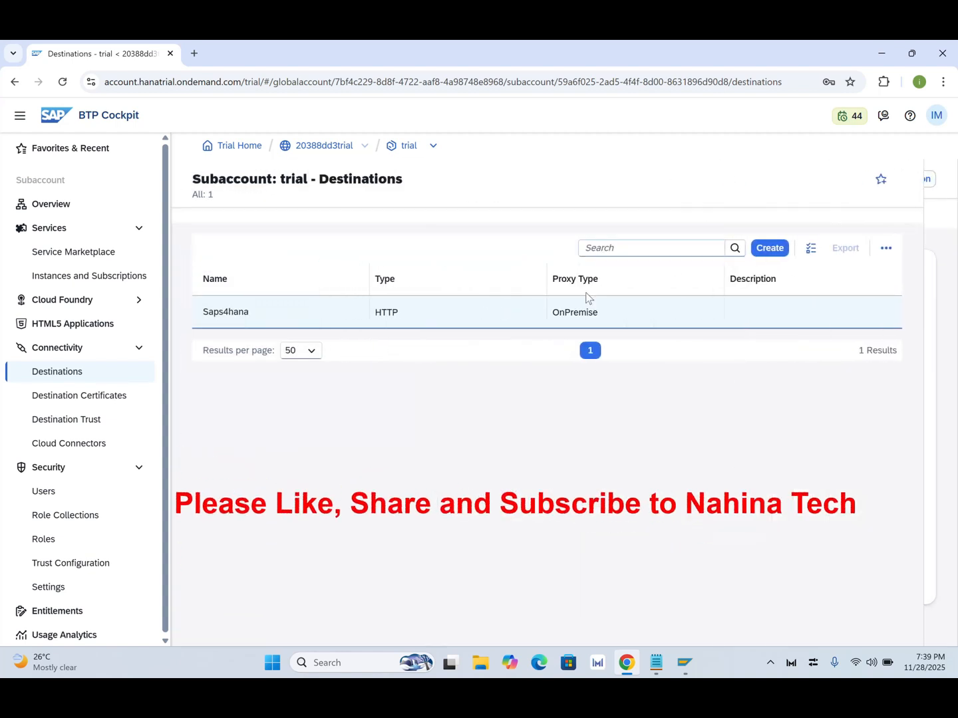